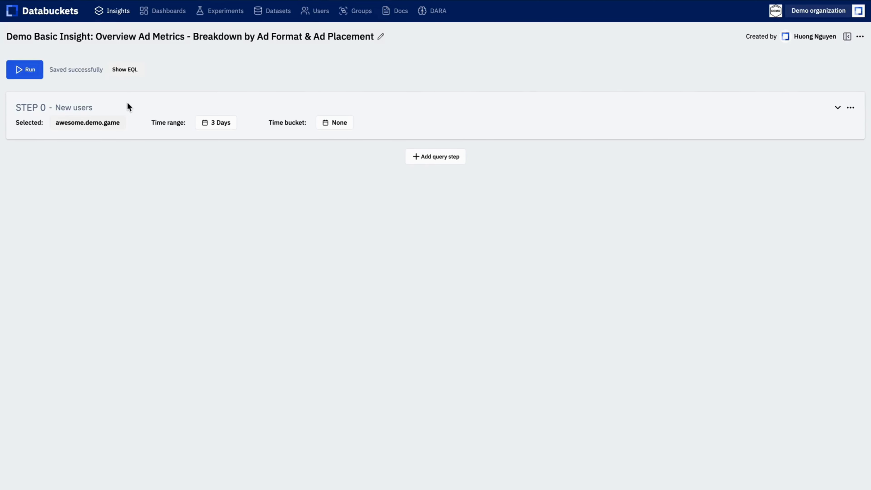
- Create a time range variable named "Time range" from the New users step's time range
left_click(127, 103)
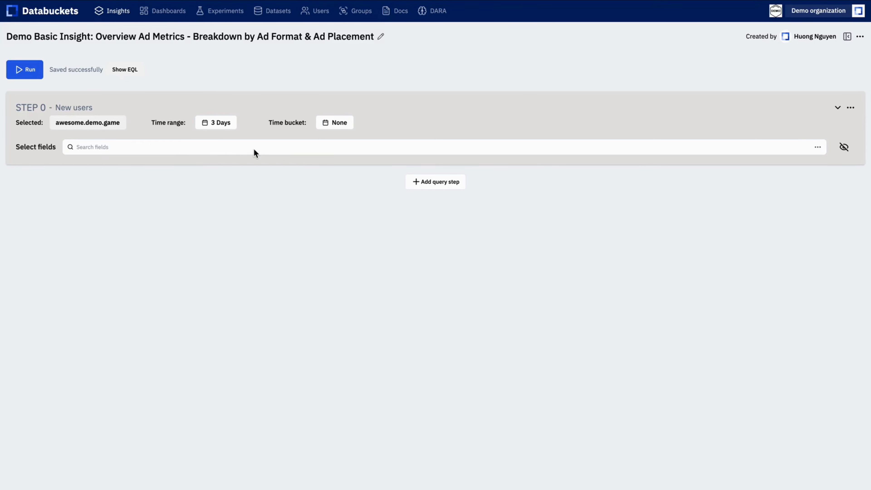
left_click(229, 127)
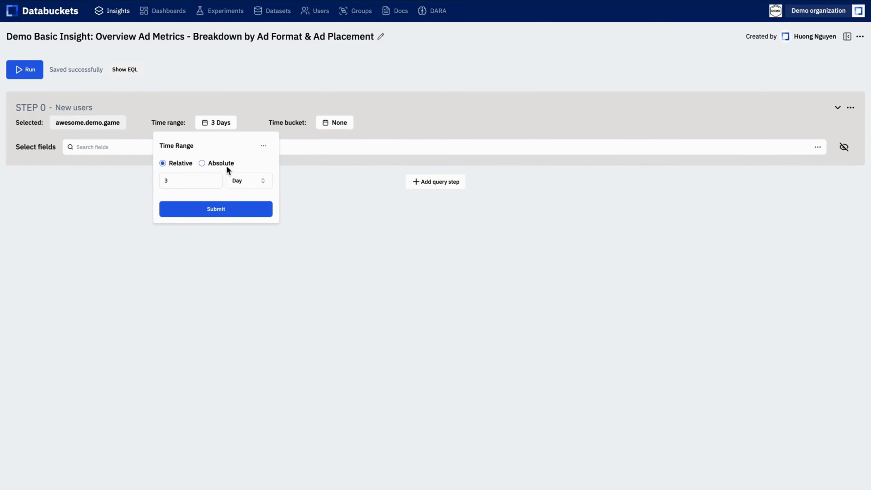
left_click(263, 145)
left_click(263, 174)
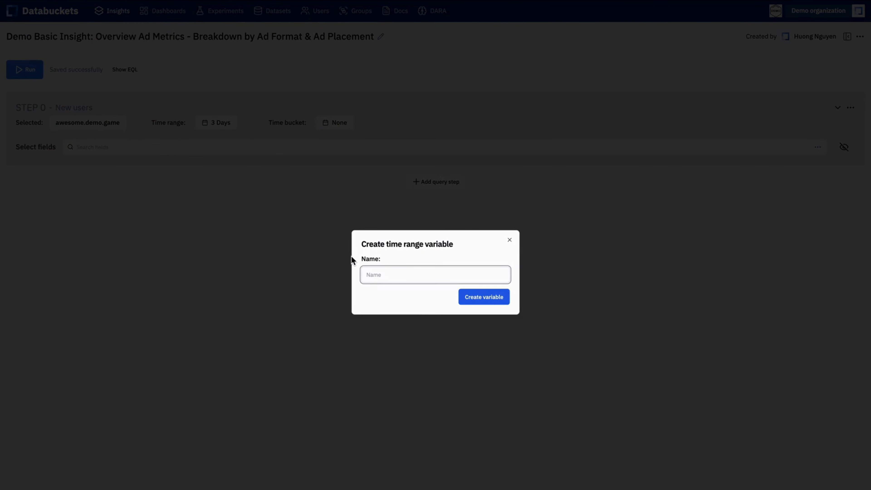
type("Time range")
left_click(460, 304)
left_click(474, 296)
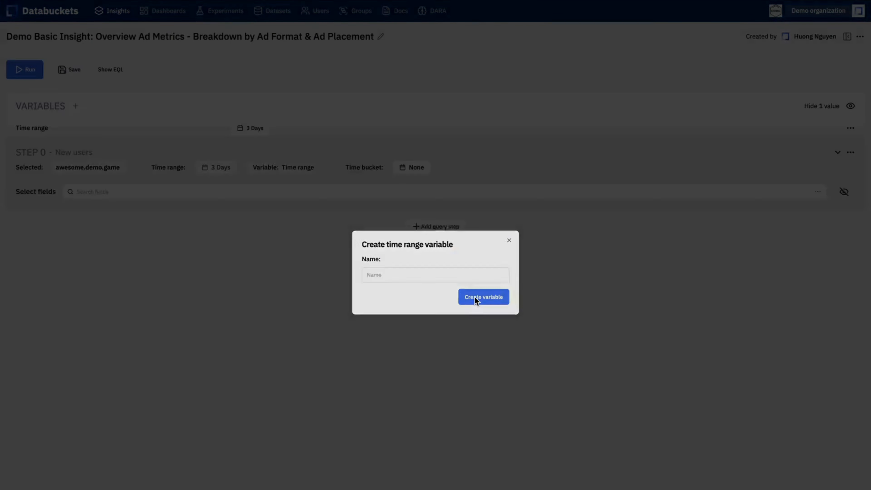
- Set the Time range variable to the absolute range 2025-07-07 to 2025-07-09
left_click(253, 132)
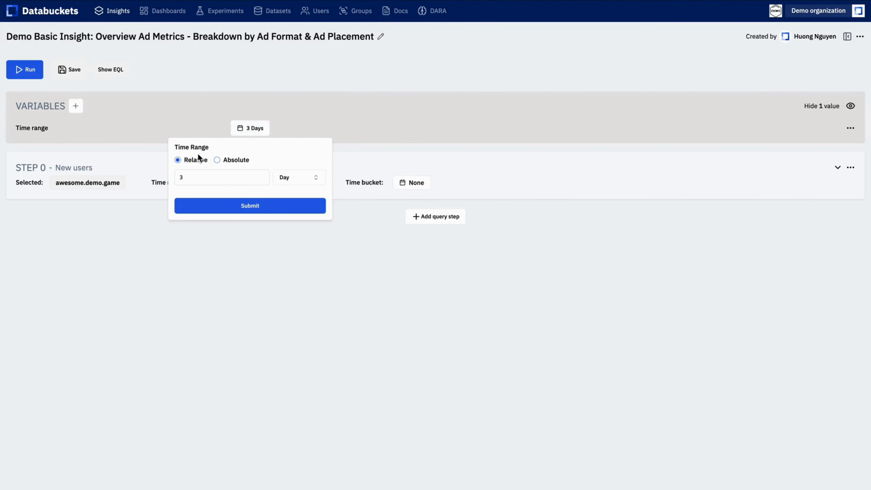
left_click(238, 162)
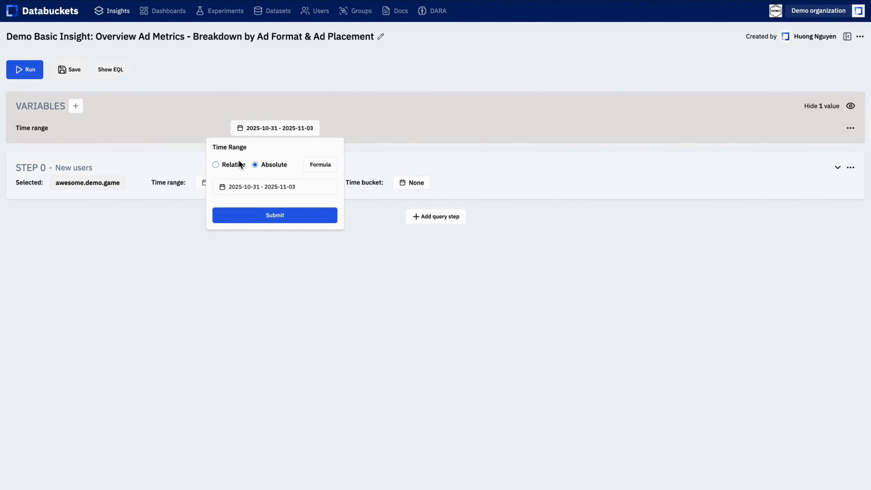
left_click(232, 185)
left_click(224, 50)
left_click(224, 49)
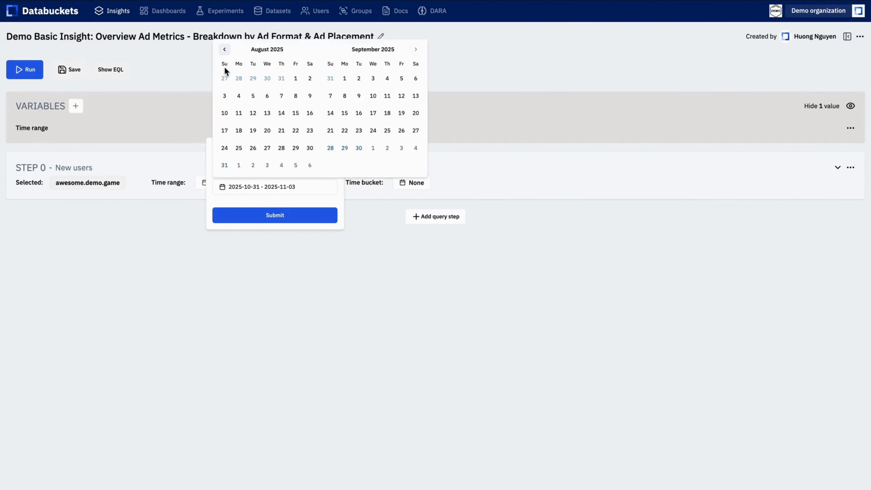
left_click(224, 49)
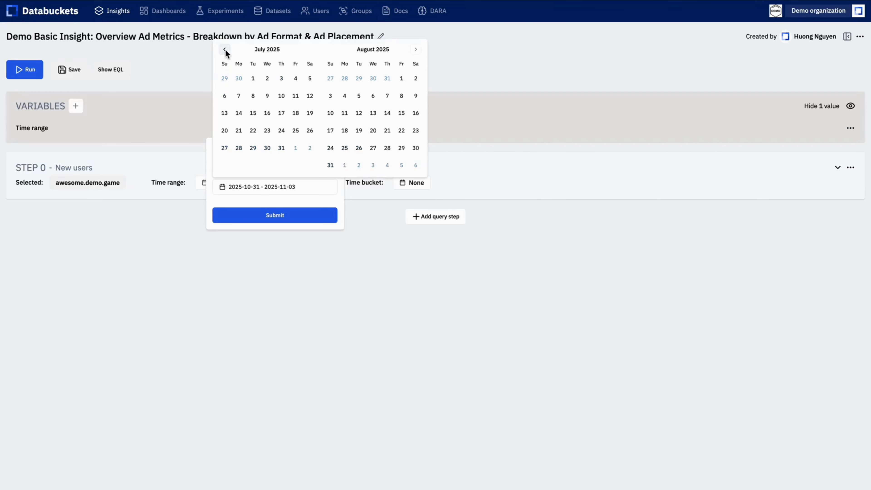
left_click(239, 96)
left_click(267, 96)
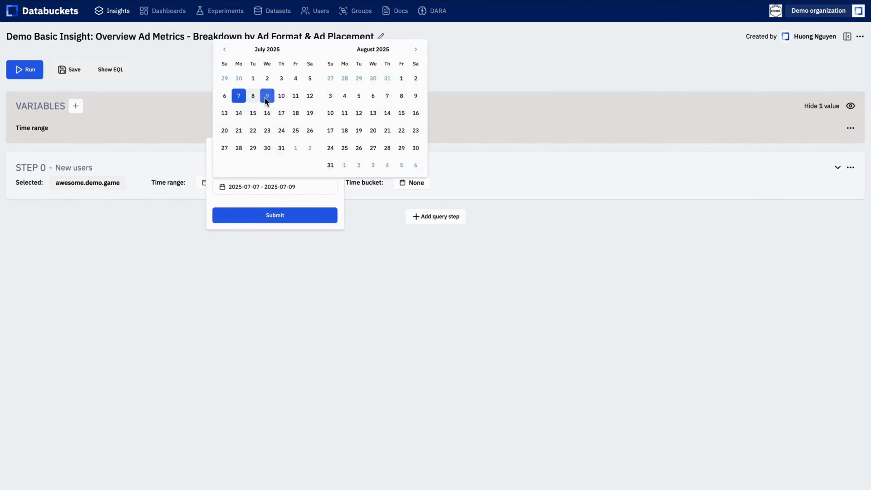
left_click(275, 215)
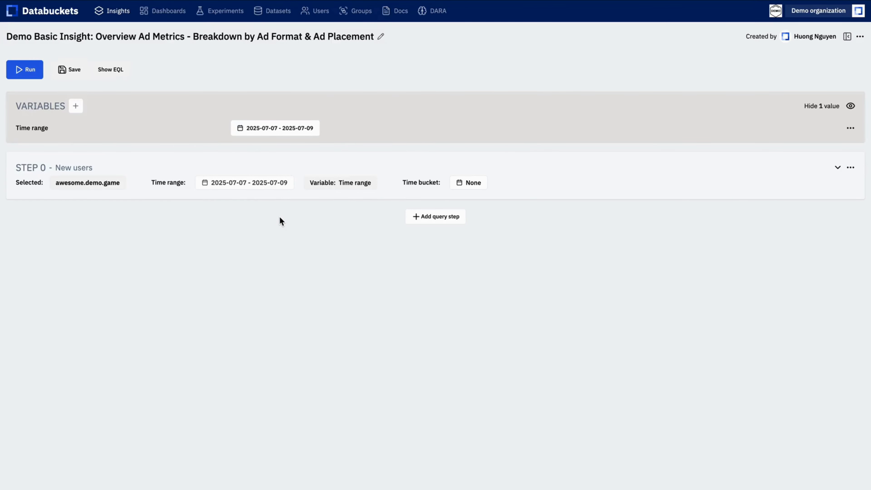
- Add the plain user_id field to the New users step
left_click(298, 197)
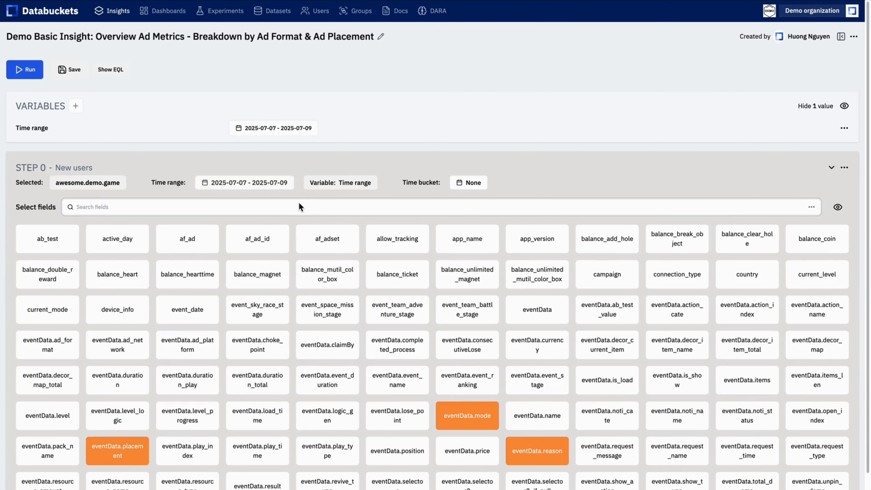
type("user")
left_click(60, 237)
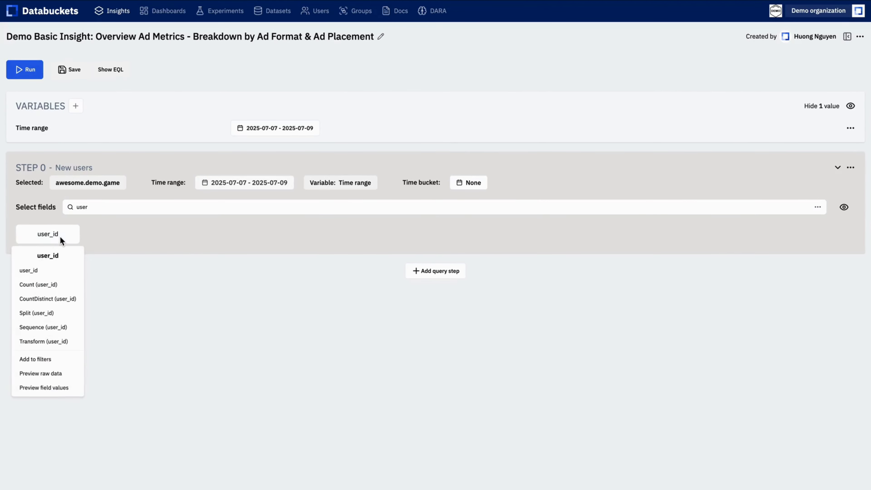
left_click(54, 269)
- Add the eventName field to the filters of the New users step
double_click(104, 237)
type("ev")
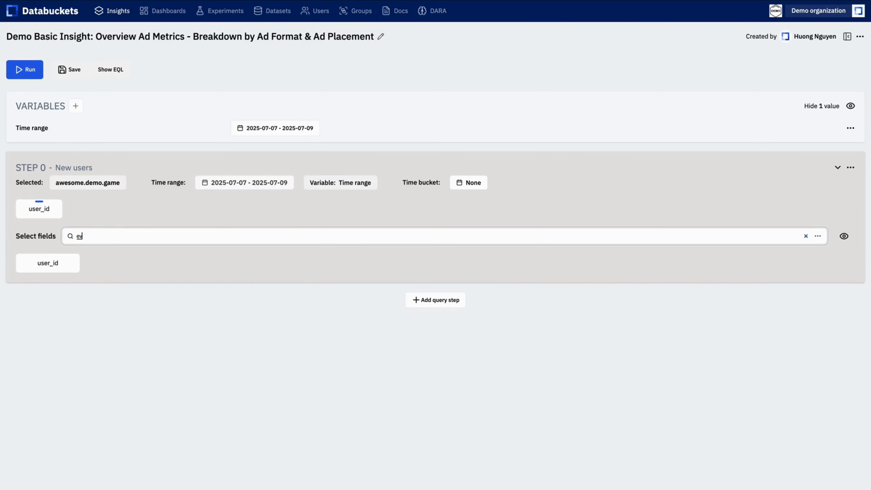
type("entN")
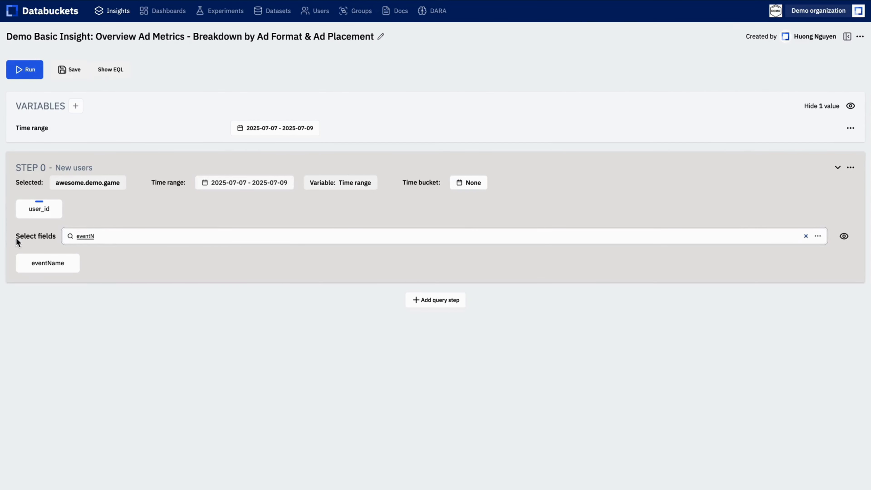
left_click(70, 265)
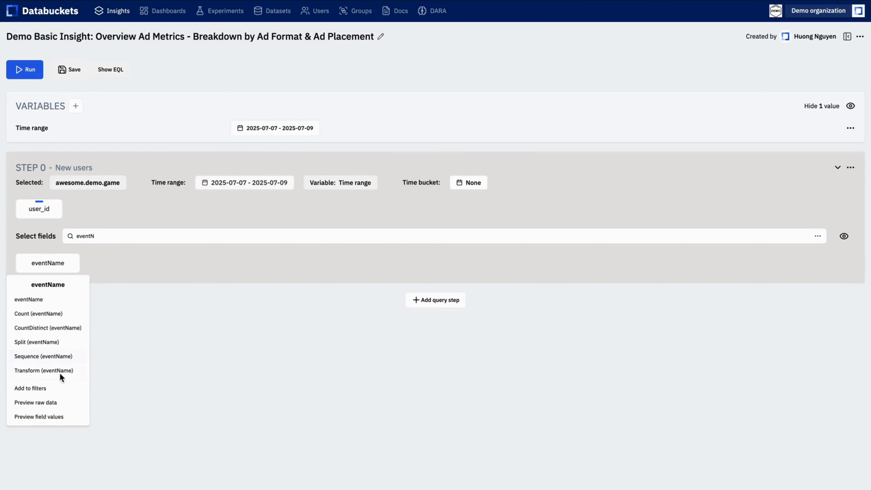
left_click(60, 389)
- Set the eventName filter of the New users step to Equal first_open
left_click(160, 252)
left_click(190, 224)
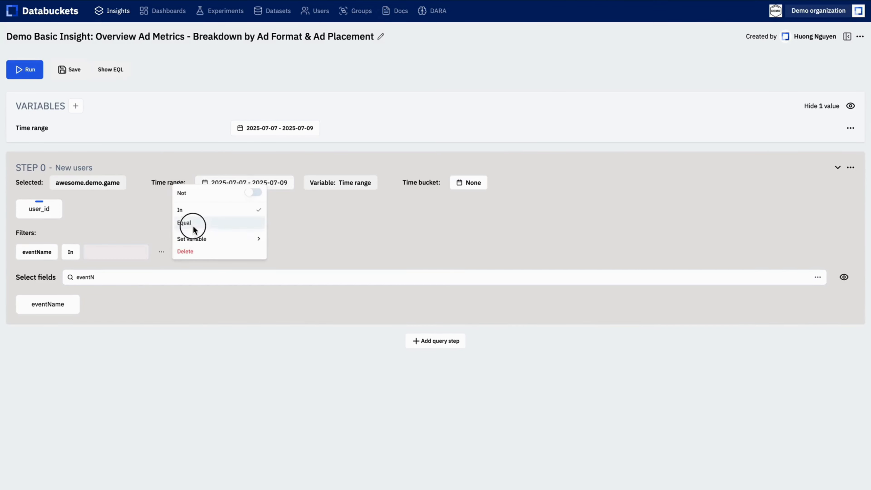
left_click(144, 250)
type("fir")
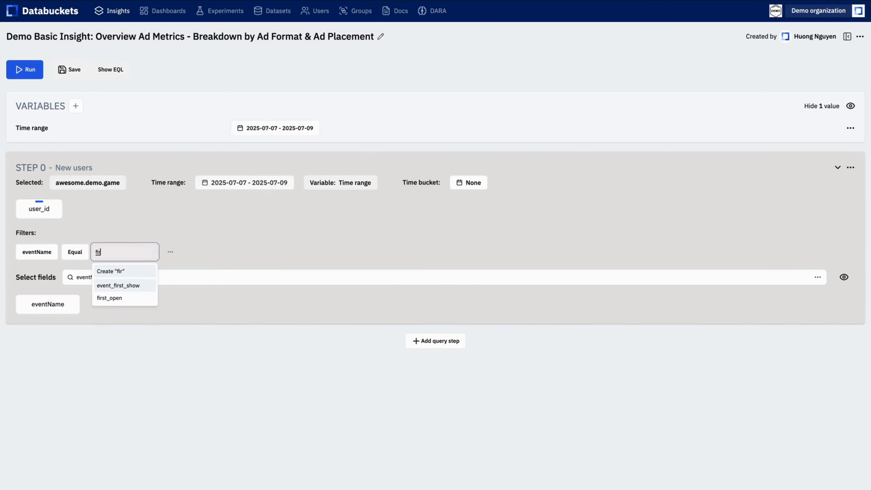
left_click(130, 296)
left_click(197, 225)
- Add the country and app_version fields to the filters of the New users step
left_click(202, 278)
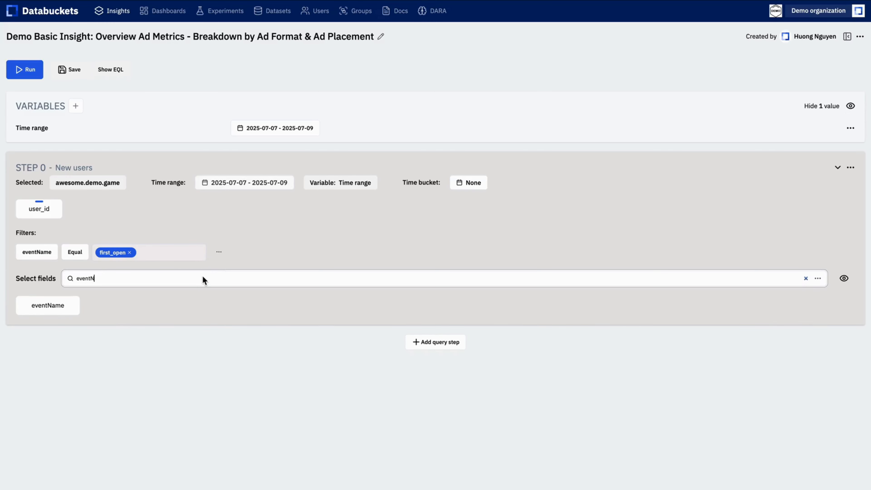
key("ctrl+a")
type("coun")
left_click(59, 307)
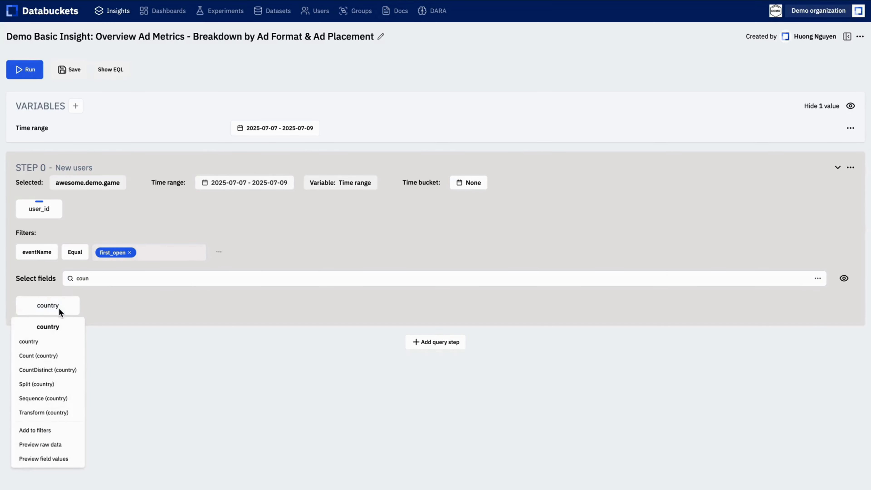
left_click(59, 415)
key("ctrl+a")
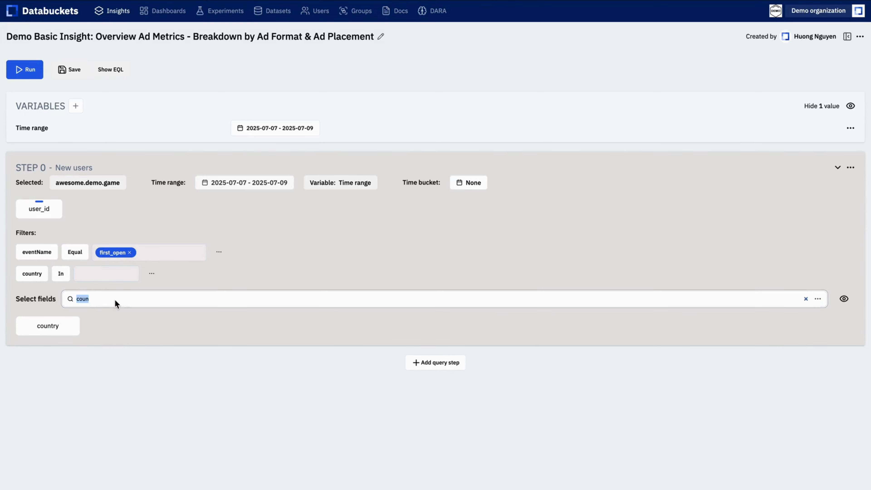
type("app")
left_click(118, 325)
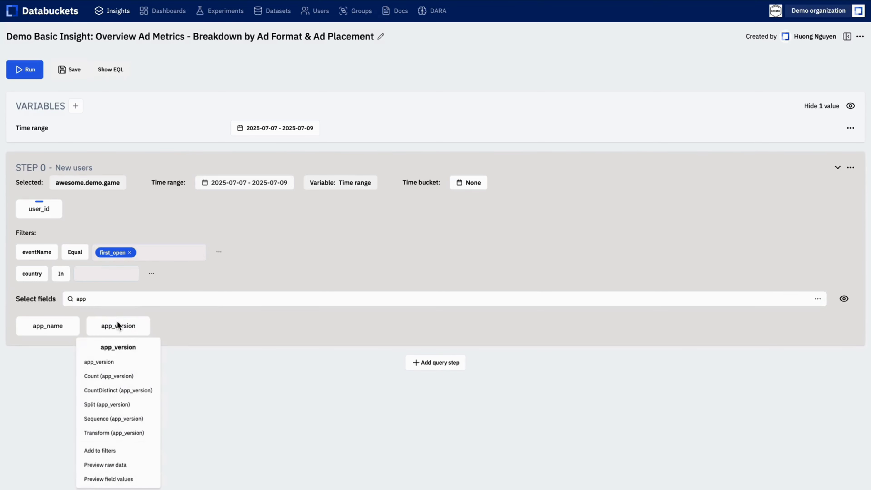
left_click(117, 451)
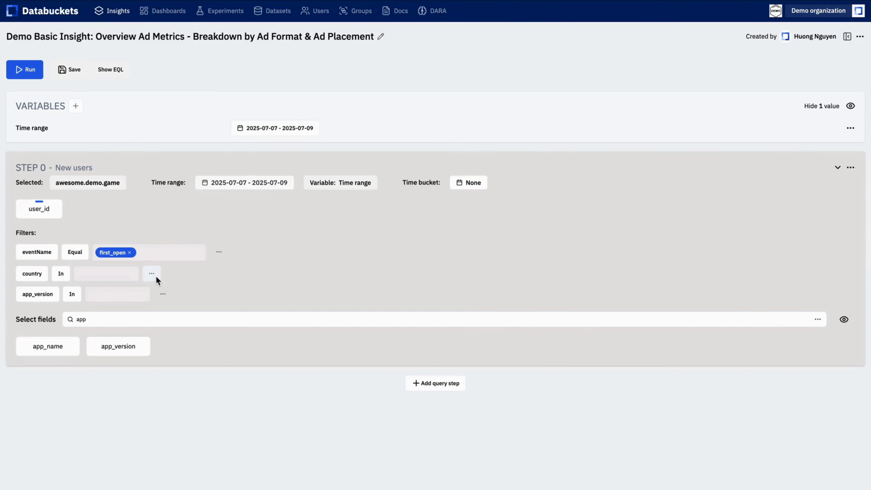
- Create a multiple-value text variable named Country for the country filter and view its selectable values
left_click(155, 276)
mouse_move(187, 263)
left_click(283, 266)
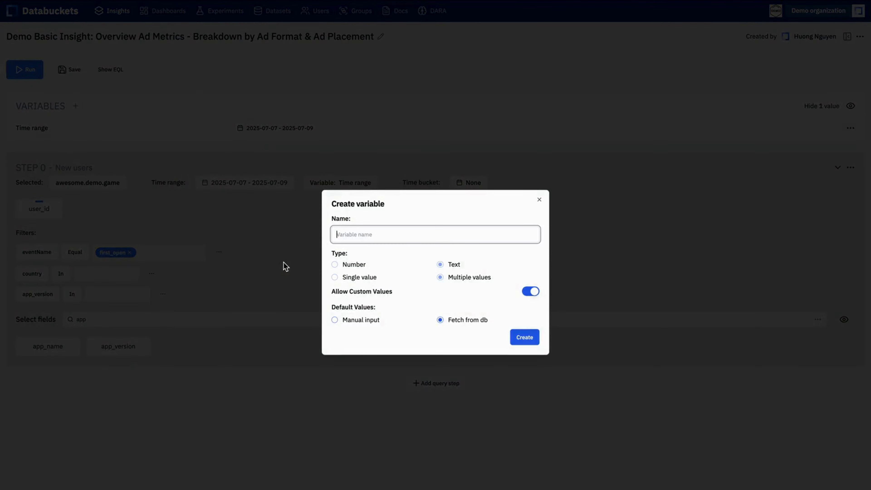
type("Cou")
left_click(393, 260)
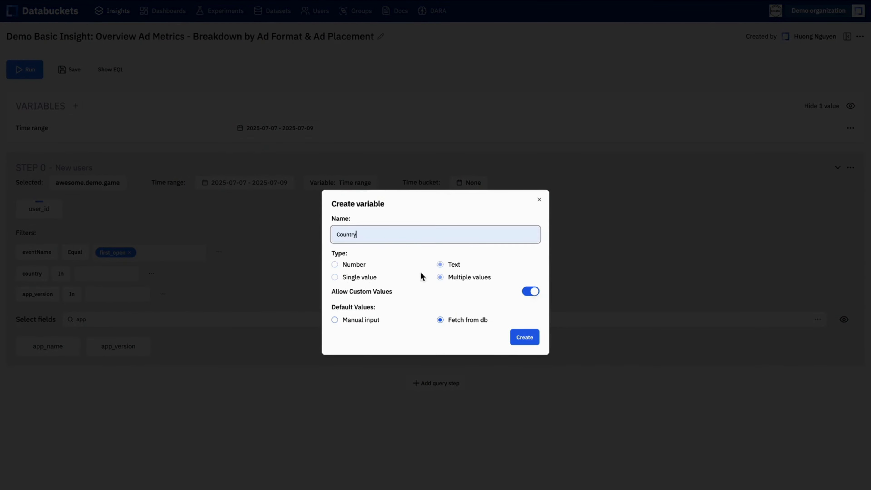
left_click(522, 337)
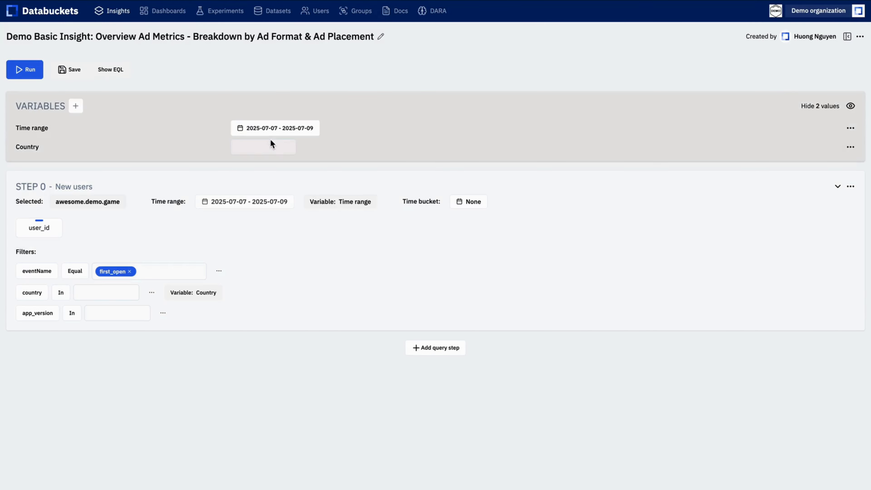
left_click(270, 146)
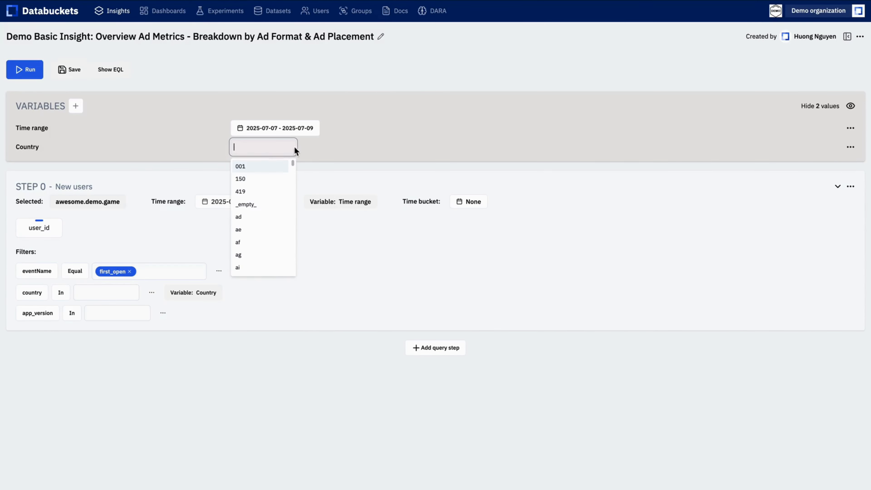
left_click(333, 150)
- Add a funnel step based on the New users step
left_click(854, 90)
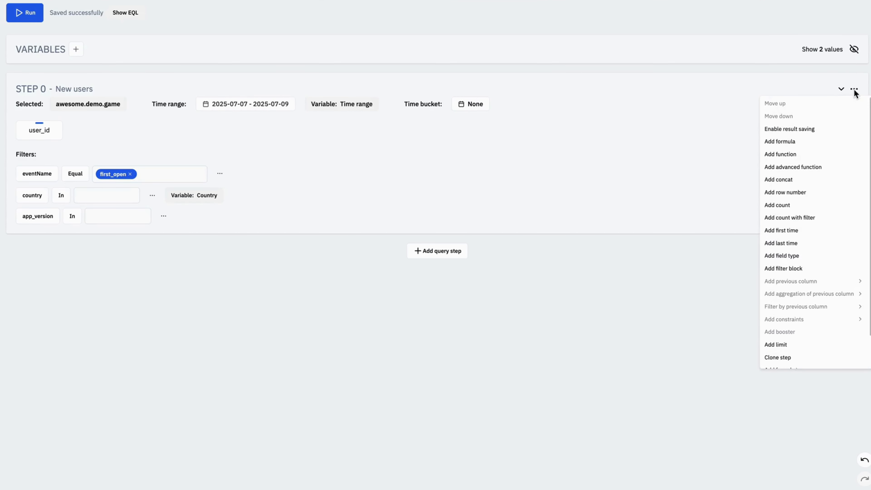
scroll(824, 227, "down", 3)
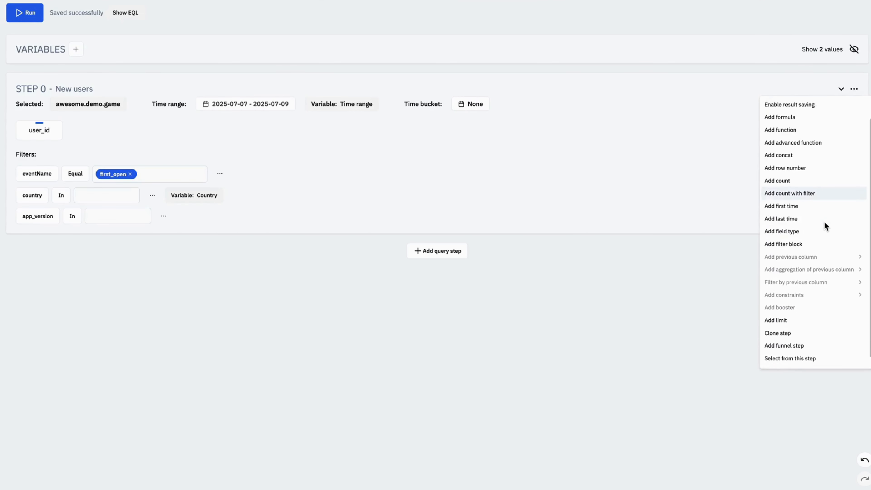
left_click(791, 337)
left_click(496, 232)
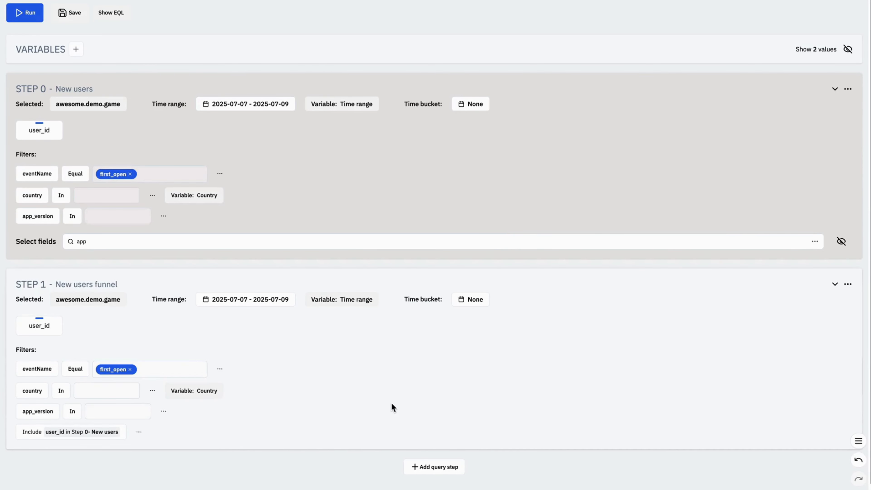
- Rename the funnel step (Step 1) as "Active users"
left_click(99, 285)
type("Active Users")
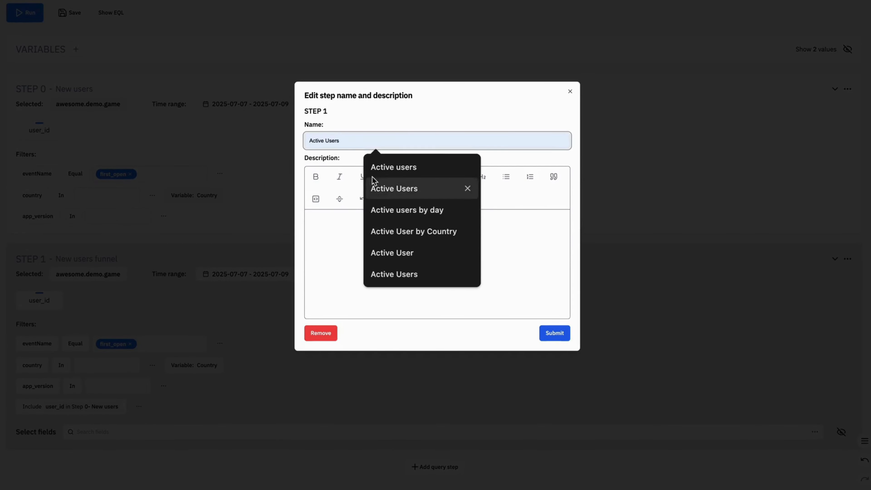
left_click(384, 172)
left_click(553, 335)
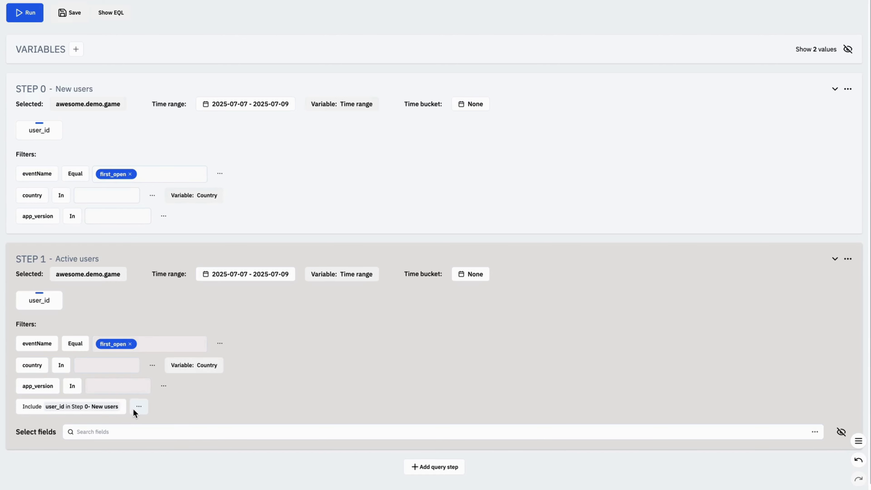
- Replace the eventName filter value in the Active users step with session_start
left_click(130, 343)
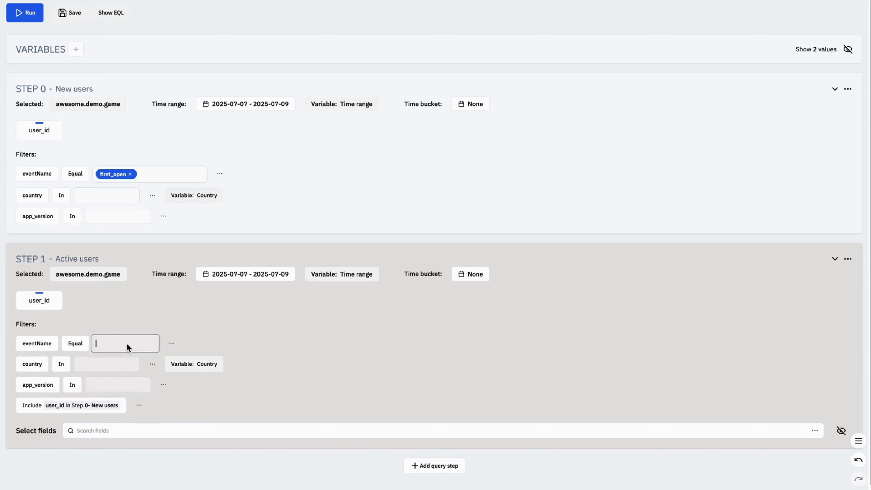
type("session_start")
left_click(121, 361)
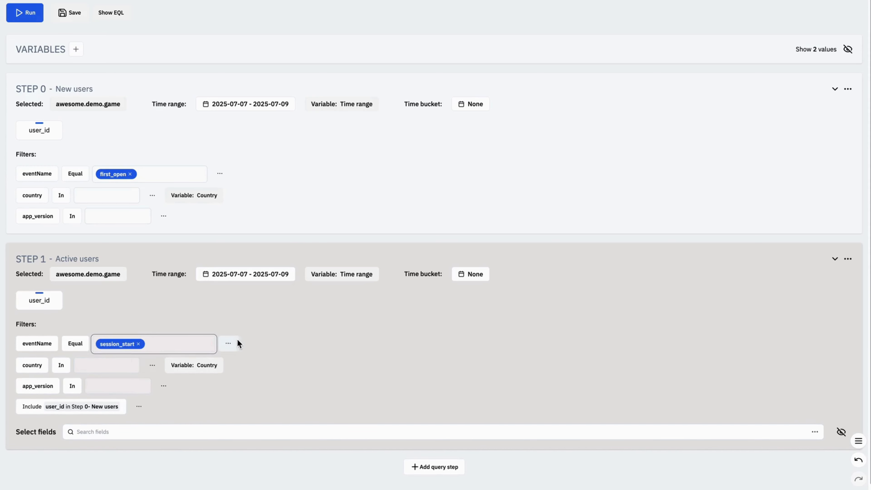
left_click(259, 341)
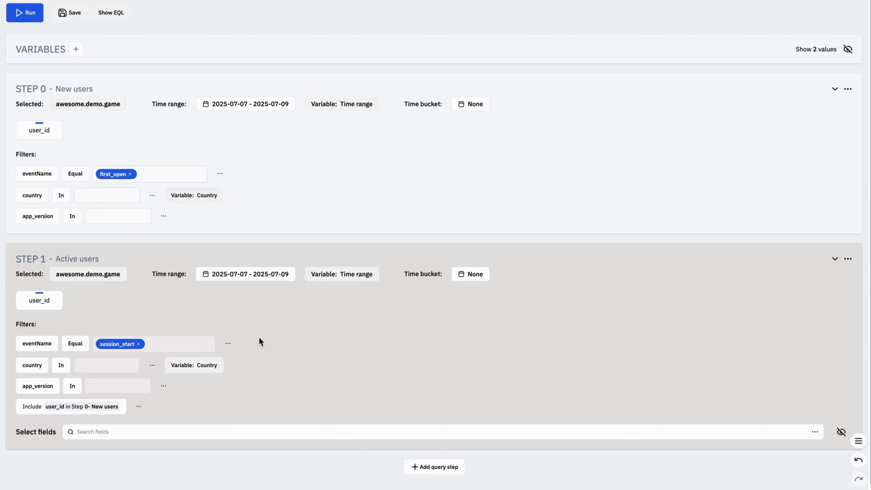
- Change user_id in the Active users step to CountDistinct and give it the alias active_users
left_click(37, 301)
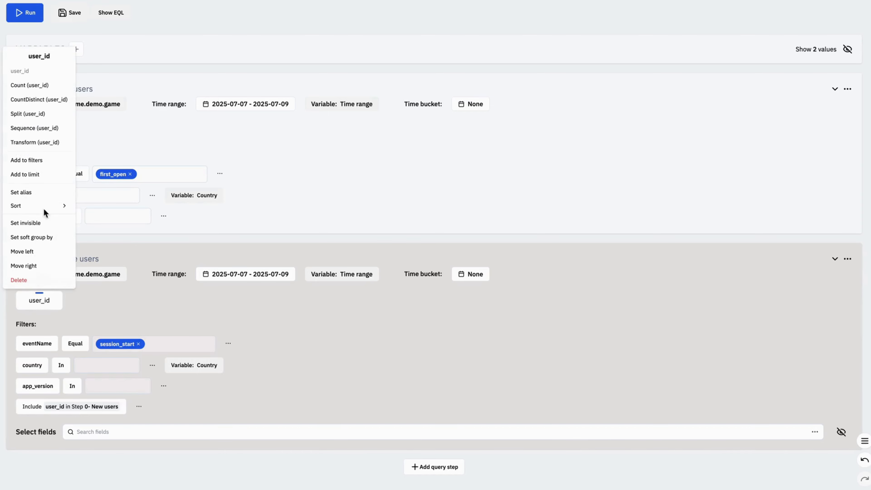
left_click(53, 103)
left_click(73, 301)
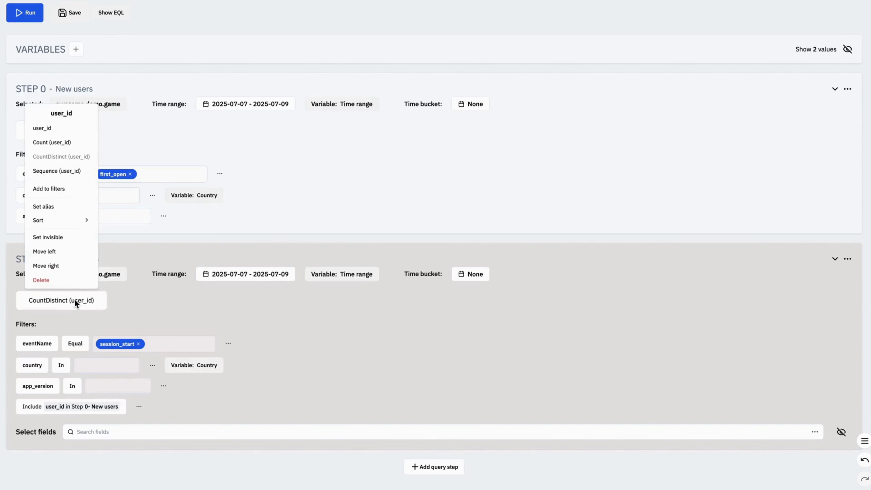
left_click(72, 207)
type("ac")
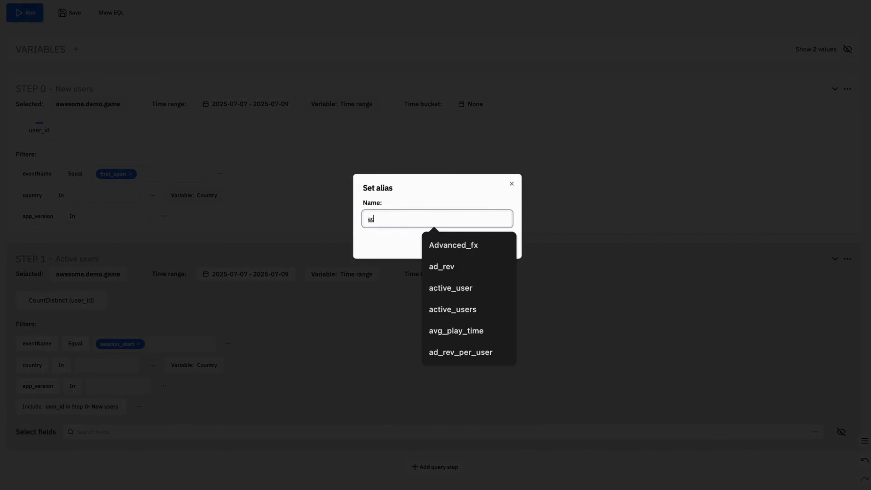
left_click(457, 268)
left_click(496, 241)
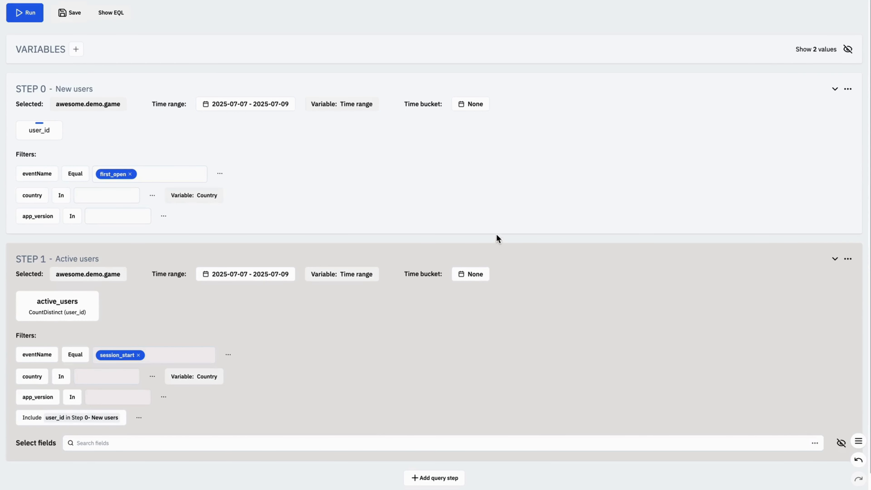
- Clone the Active users step
left_click(850, 203)
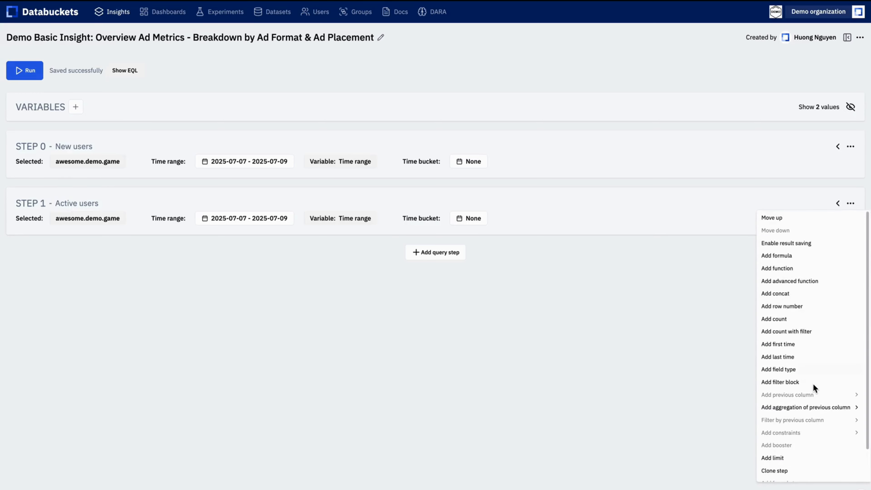
scroll(813, 383, "down", 1)
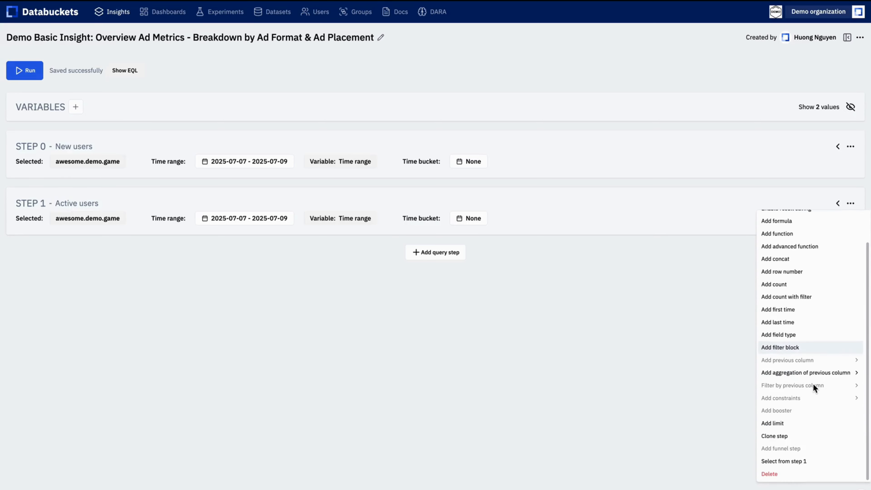
left_click(794, 440)
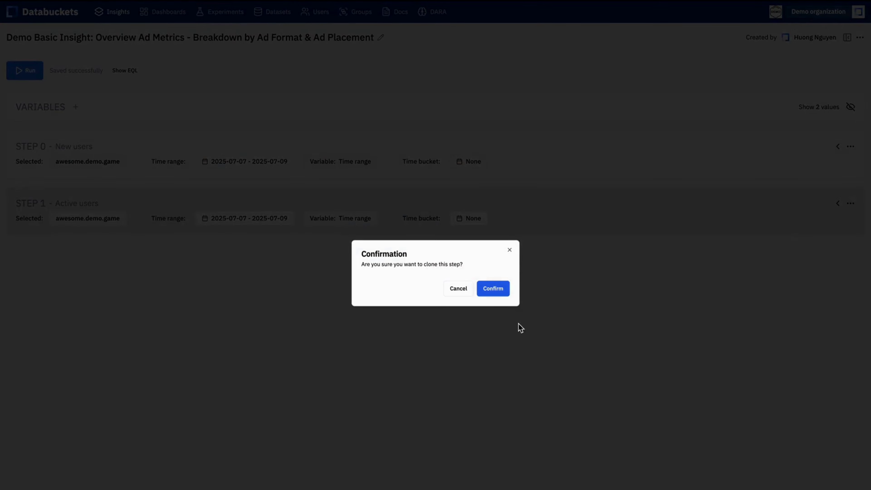
left_click(496, 291)
- Set the cloned step's eventName filter to ad_revenue and delete its active_users field
left_click(137, 356)
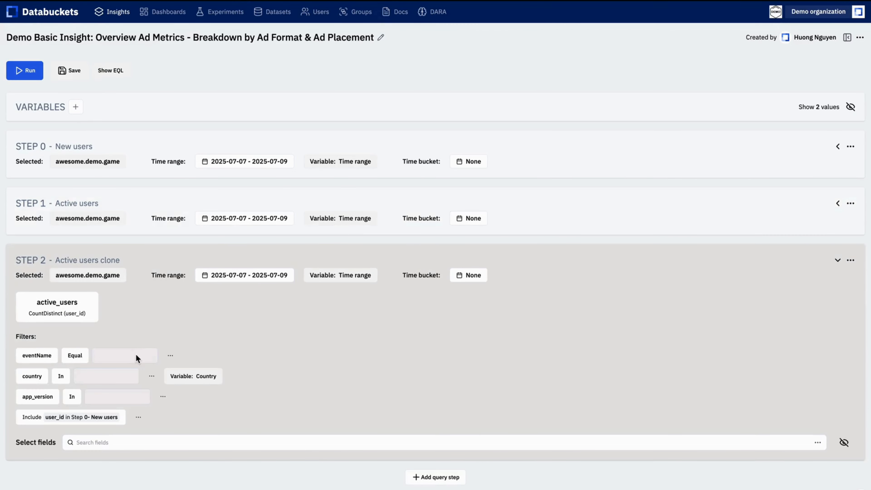
type("ad_revenue")
left_click(134, 368)
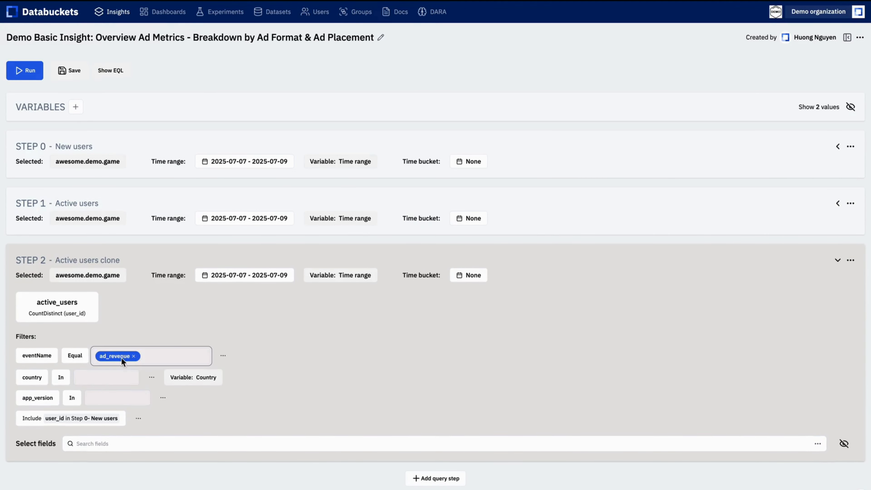
left_click(51, 306)
left_click(52, 488)
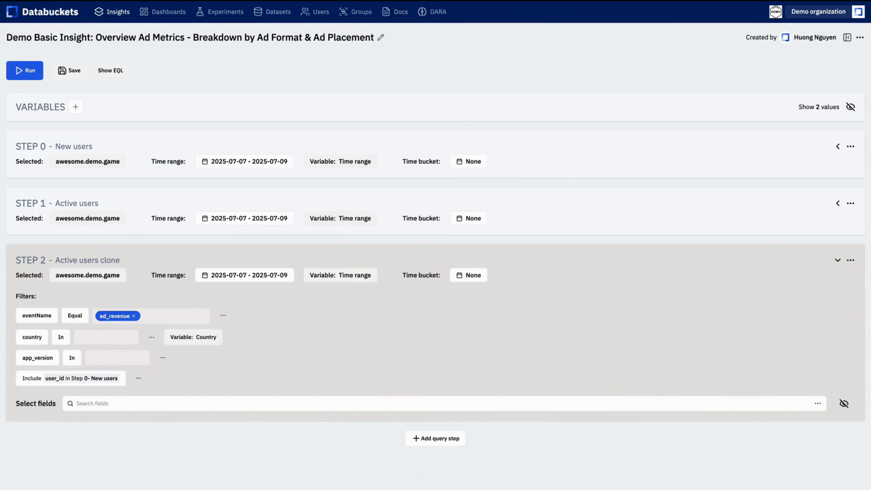
- Add the Sum of eventData.value to Step 2 with the alias total_ad_rev
left_click(152, 405)
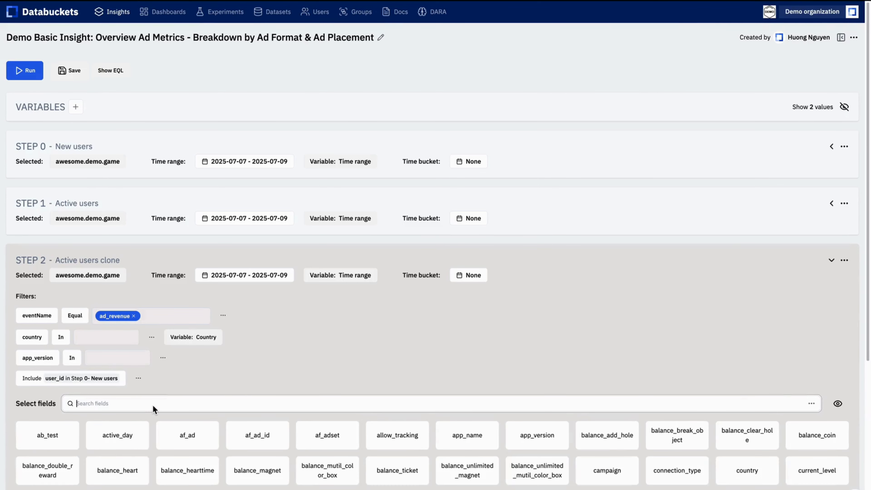
type("value")
left_click(139, 434)
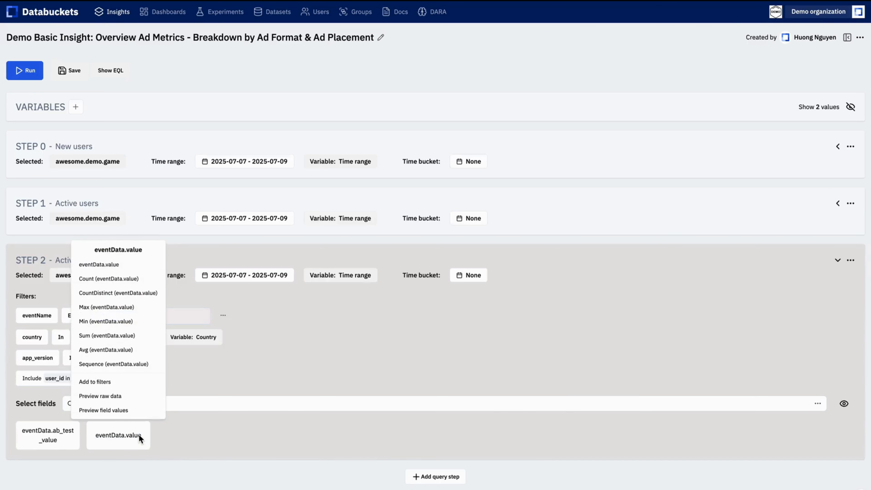
left_click(128, 334)
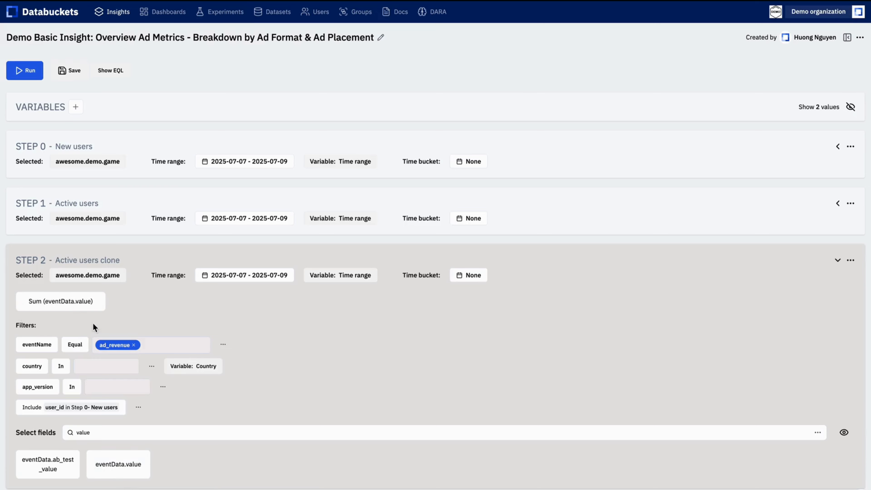
left_click(92, 308)
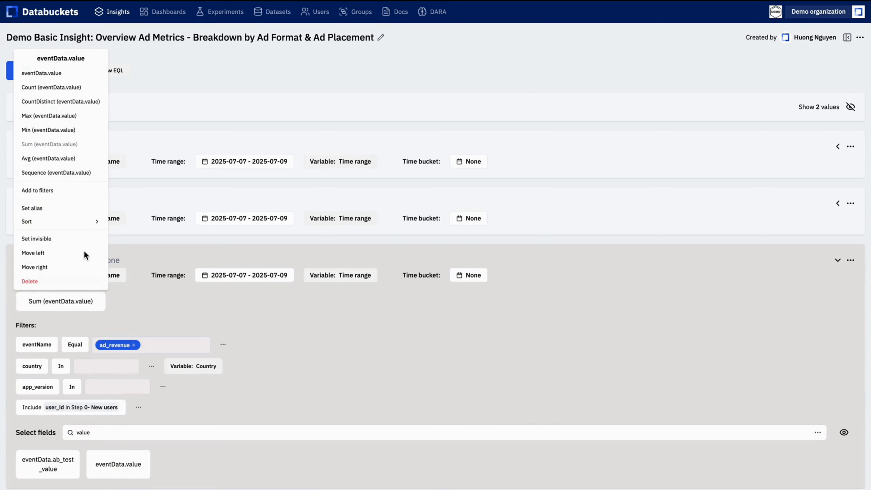
left_click(74, 207)
type("total_ad")
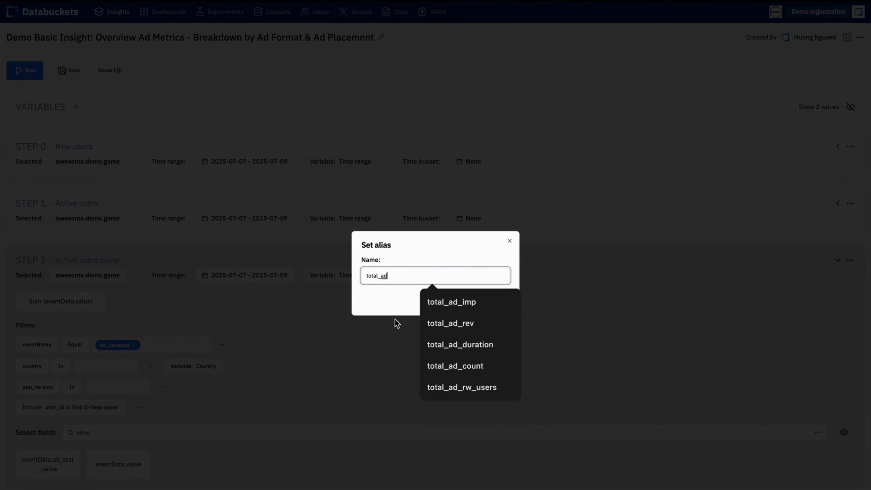
left_click(430, 323)
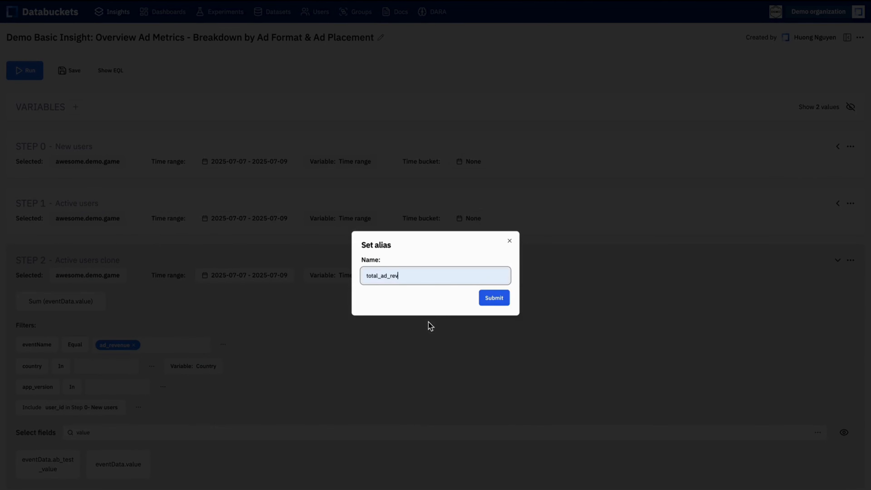
left_click(494, 296)
- Clone the Total Ad Rev step and rename the copy as "Click Ads"
left_click(850, 205)
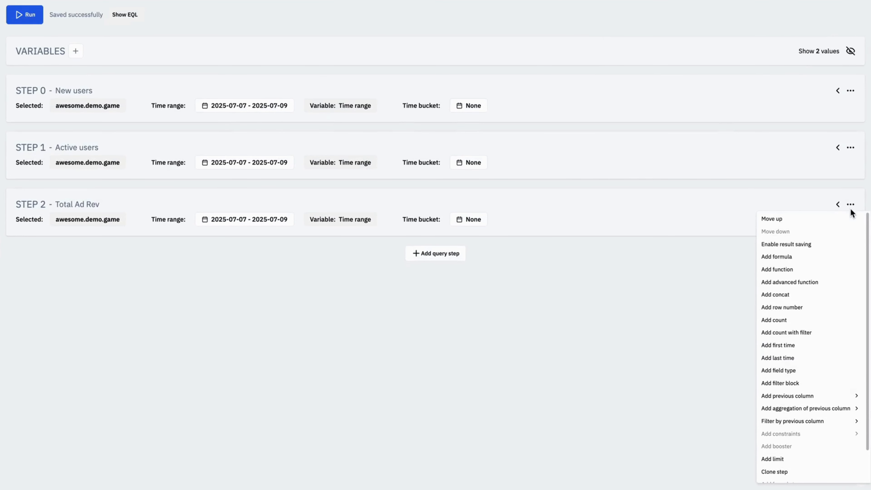
left_click(785, 438)
left_click(492, 232)
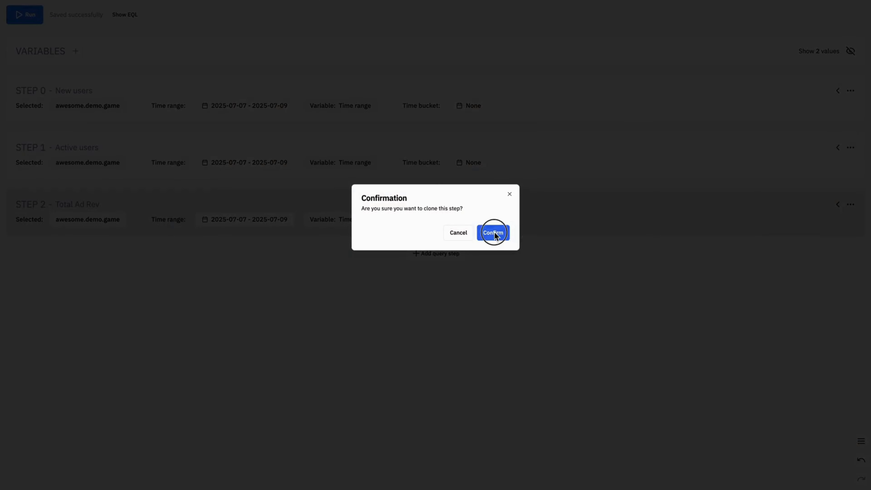
left_click(99, 260)
type("Click Ads")
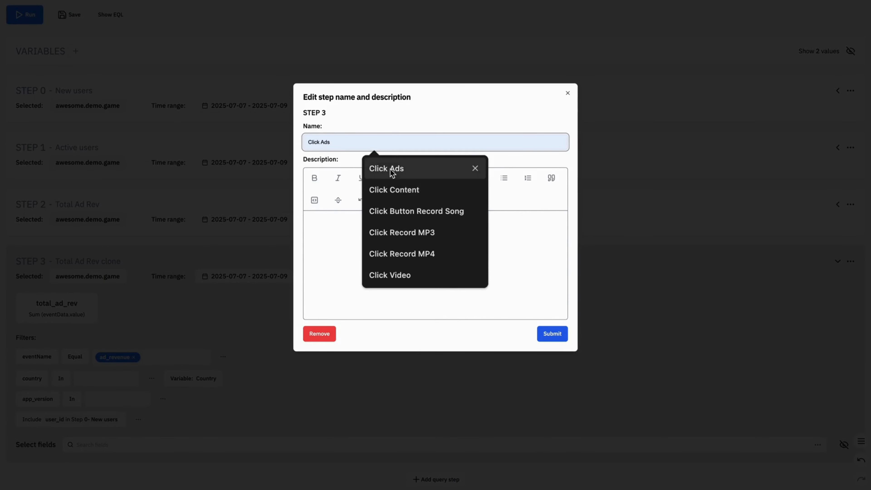
left_click(377, 169)
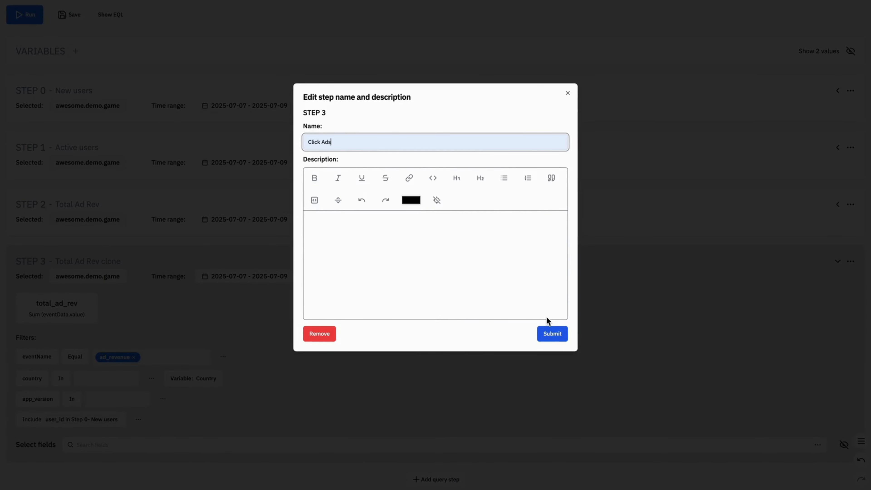
left_click(543, 335)
- Delete the total_ad_rev field from the Click Ads step and set its eventName filter to ad_click
scroll(51, 277, "down", 1)
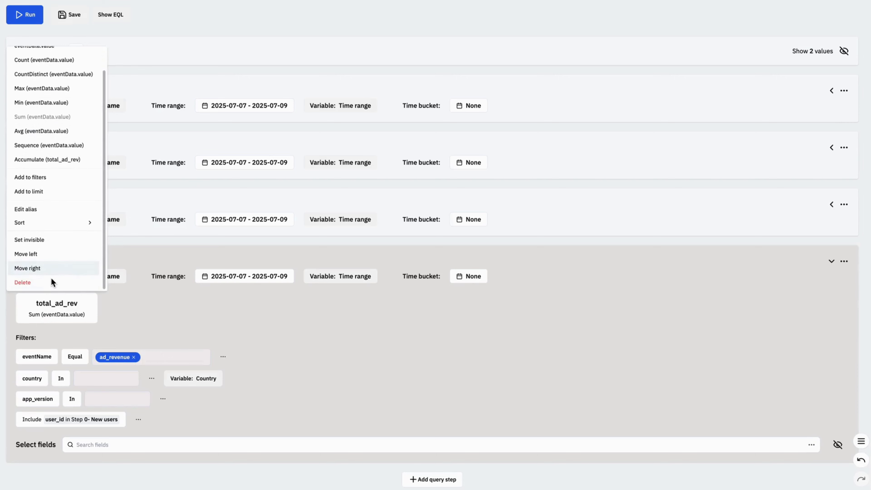
left_click(50, 279)
left_click(133, 316)
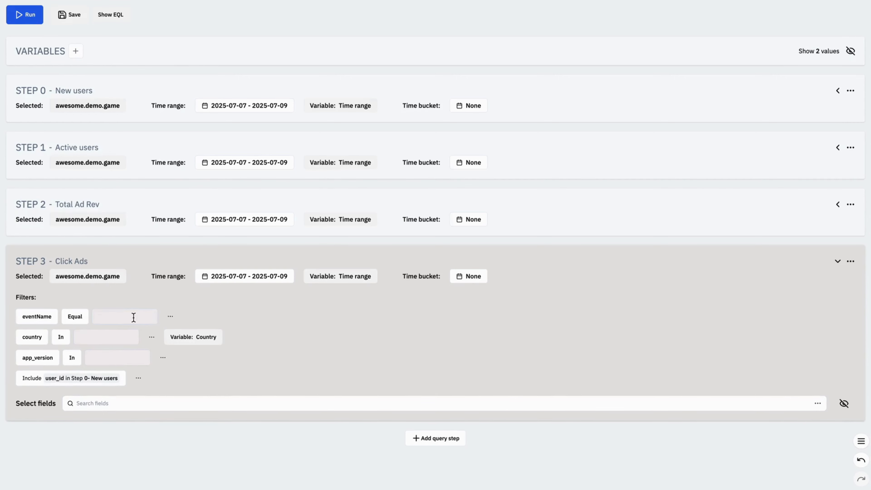
left_click(129, 315)
type("ad_click")
left_click(130, 335)
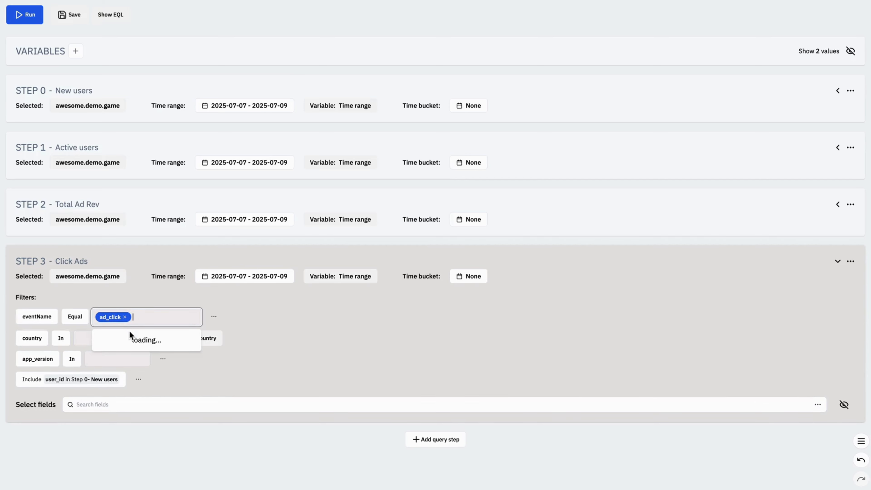
- Add the eventData.ad_format field to the Click Ads step with the alias ad_format
left_click(199, 403)
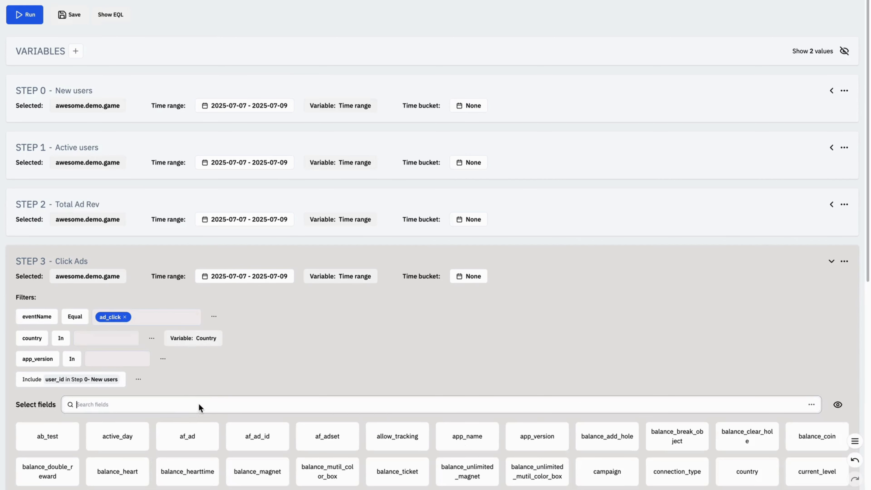
type("ad_f")
left_click(65, 434)
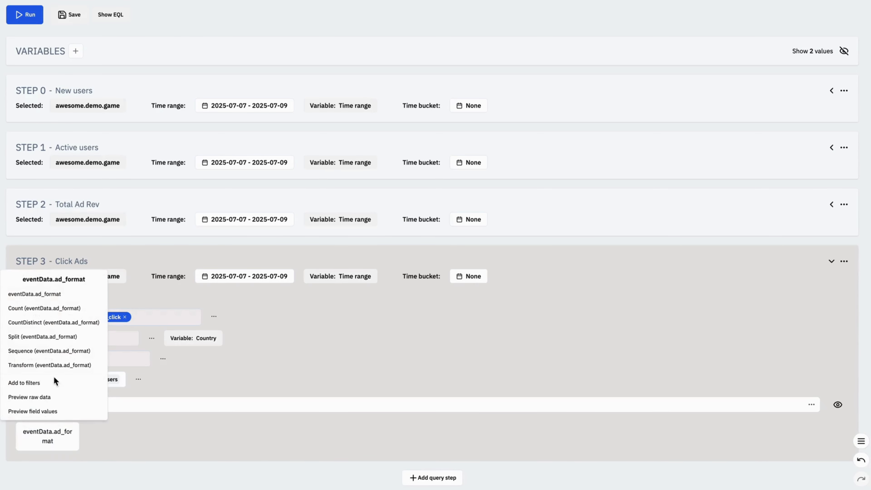
left_click(52, 292)
left_click(57, 307)
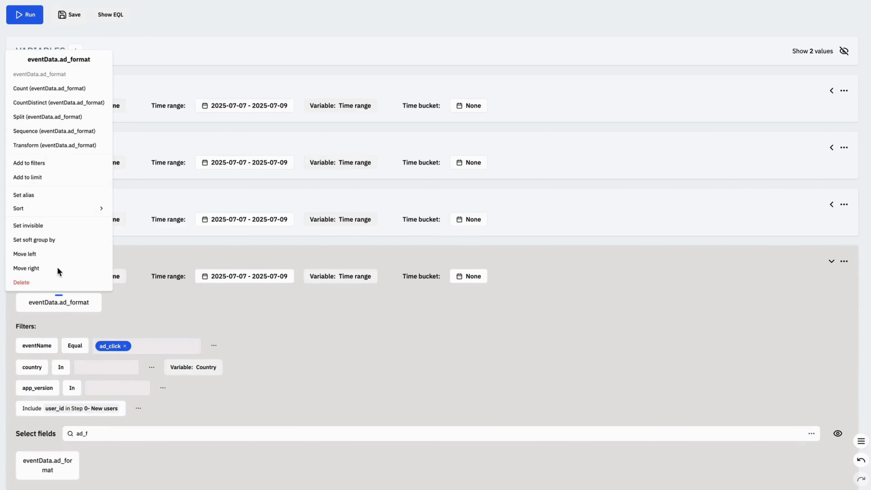
left_click(58, 195)
type("ad_format")
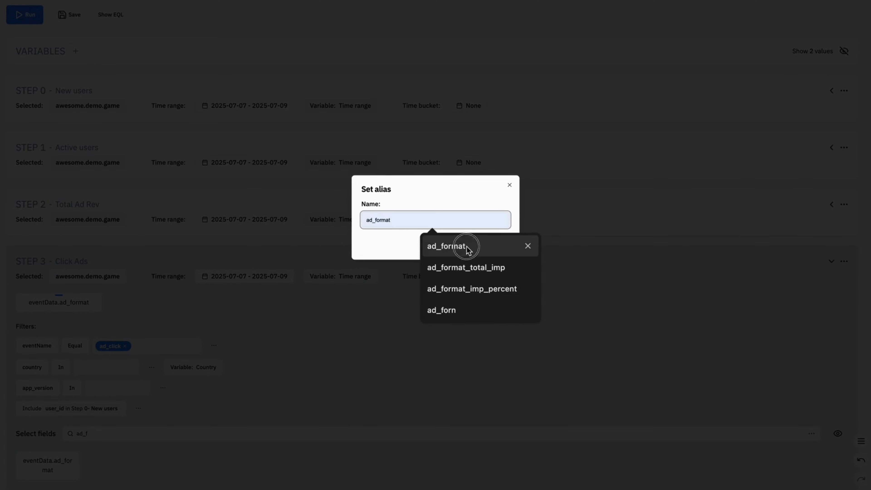
left_click(467, 247)
left_click(490, 249)
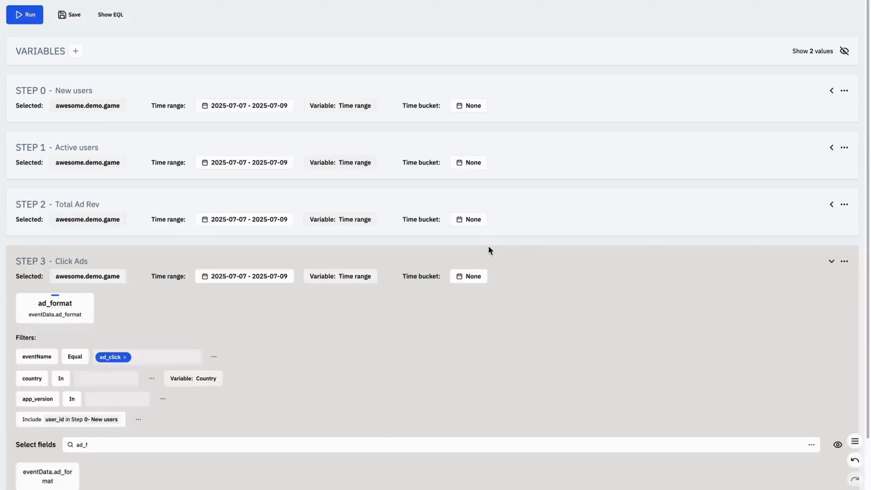
- Add the eventData.position field to the Click Ads step with the alias ad_placement
triple_click(135, 447)
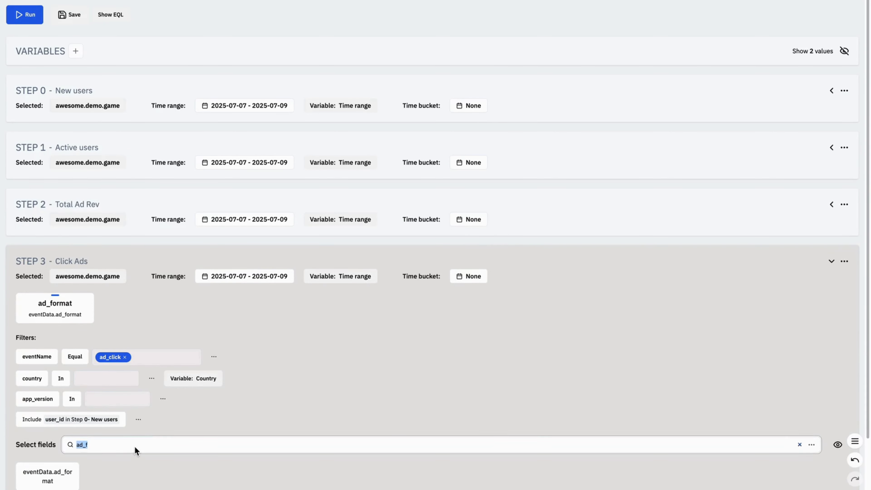
type("posi")
left_click(48, 484)
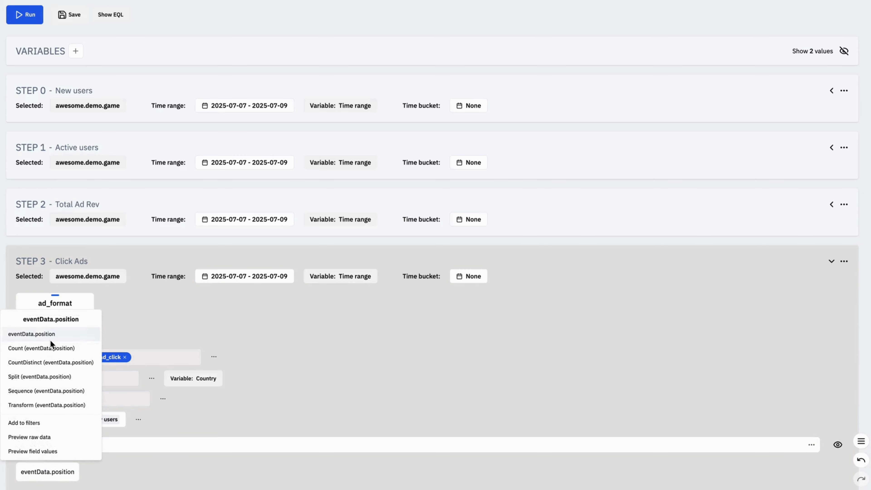
left_click(50, 337)
left_click(126, 302)
left_click(135, 194)
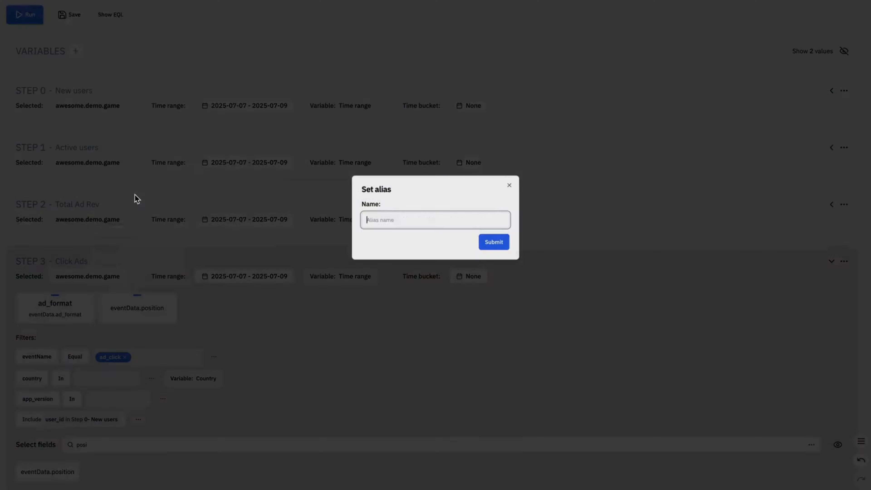
type("ad_plac")
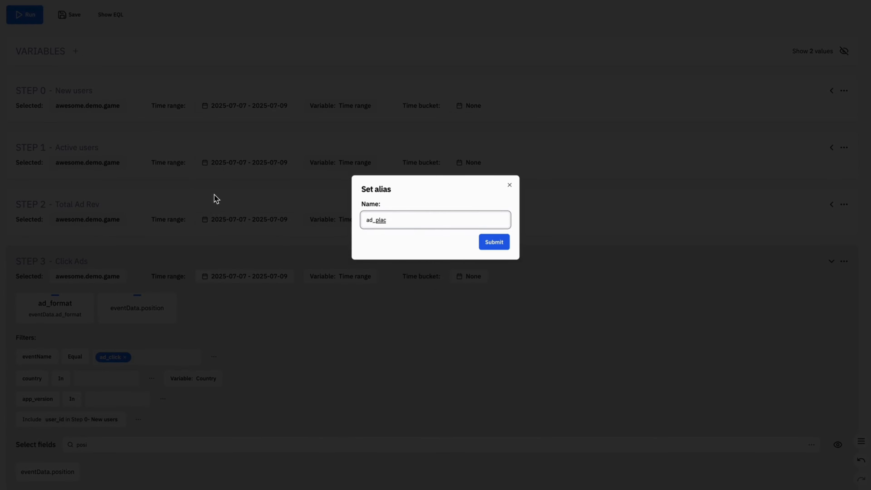
type("ement")
left_click(496, 245)
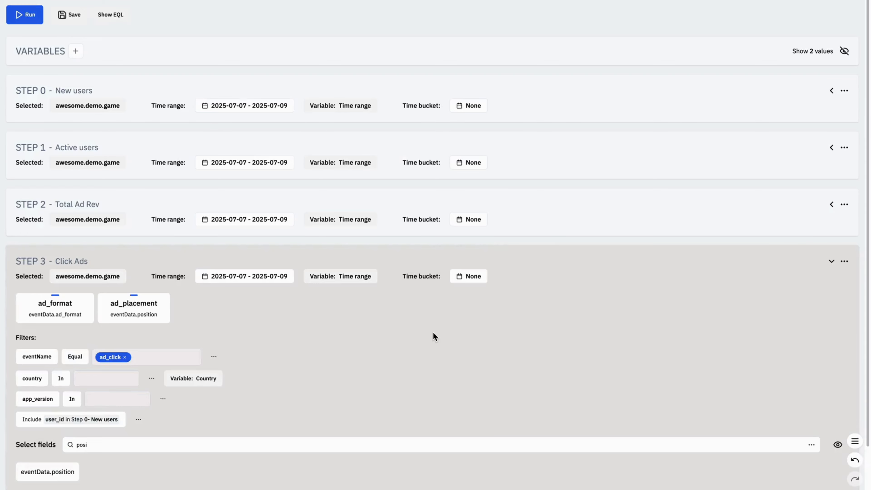
- Add a Count of eventName to the Click Ads step with the alias click_count
left_click(307, 446)
key("ctrl+a")
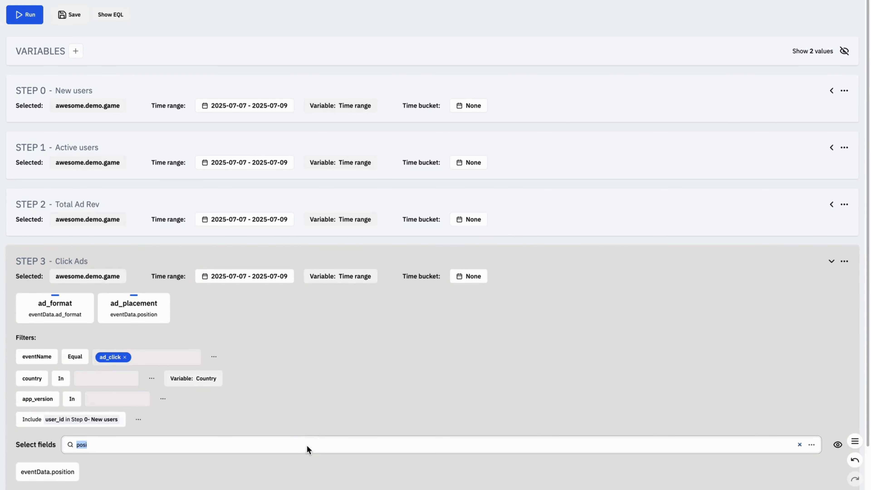
type("eventNa")
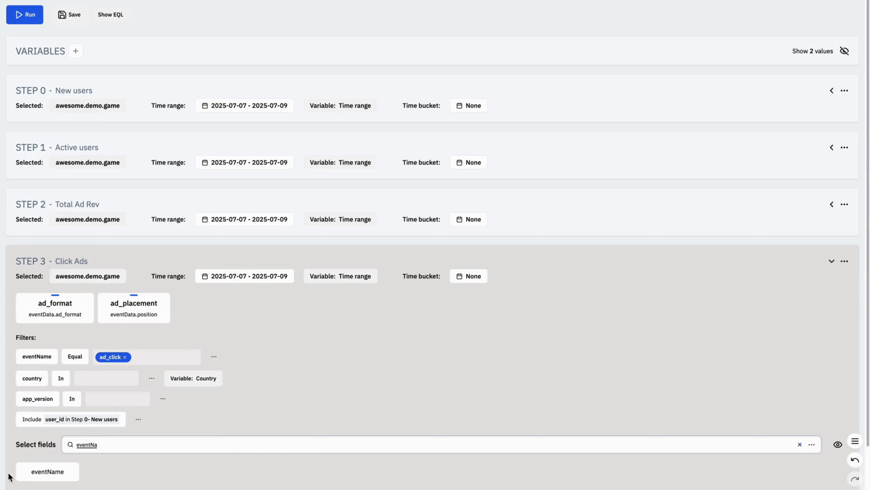
left_click(34, 472)
left_click(48, 349)
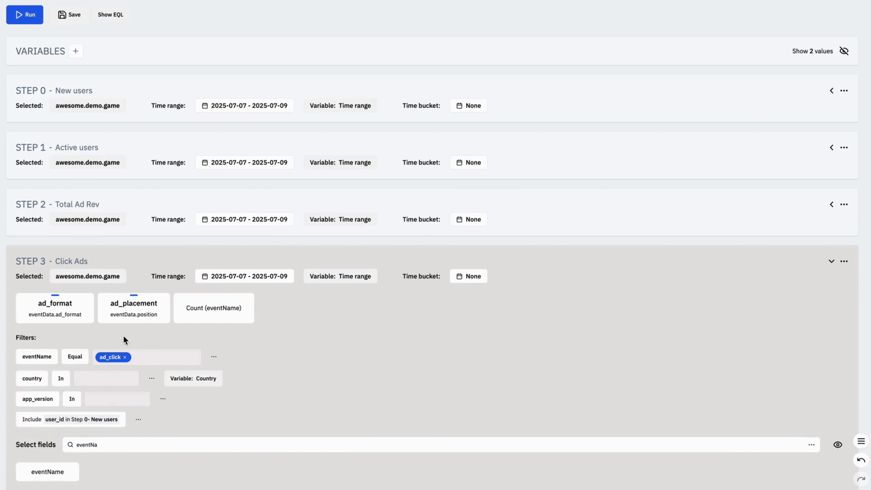
left_click(190, 308)
left_click(211, 208)
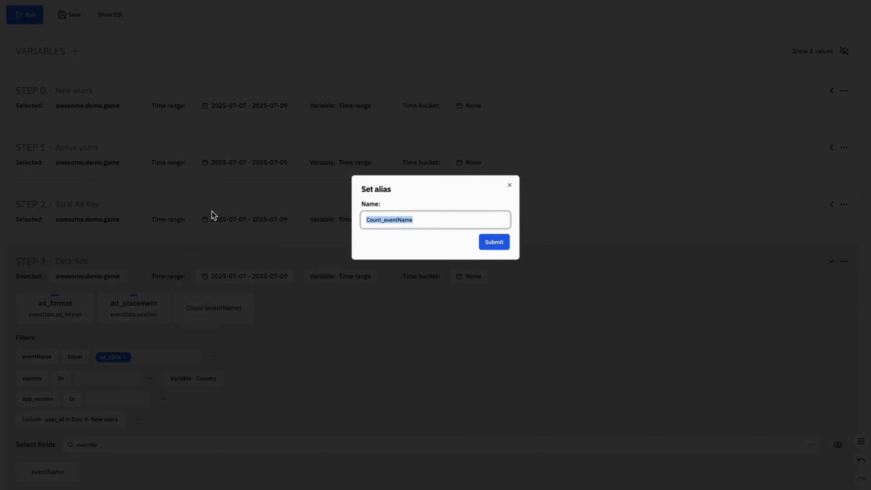
type("click_cou")
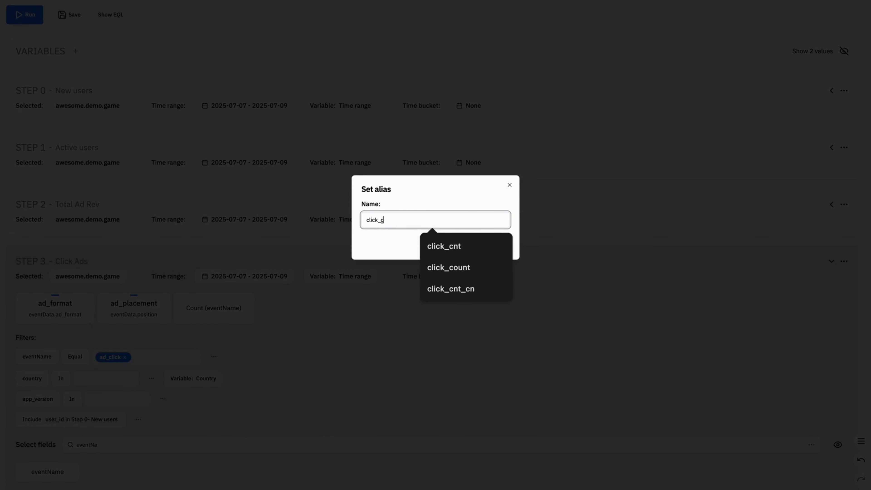
type("nt")
left_click(498, 247)
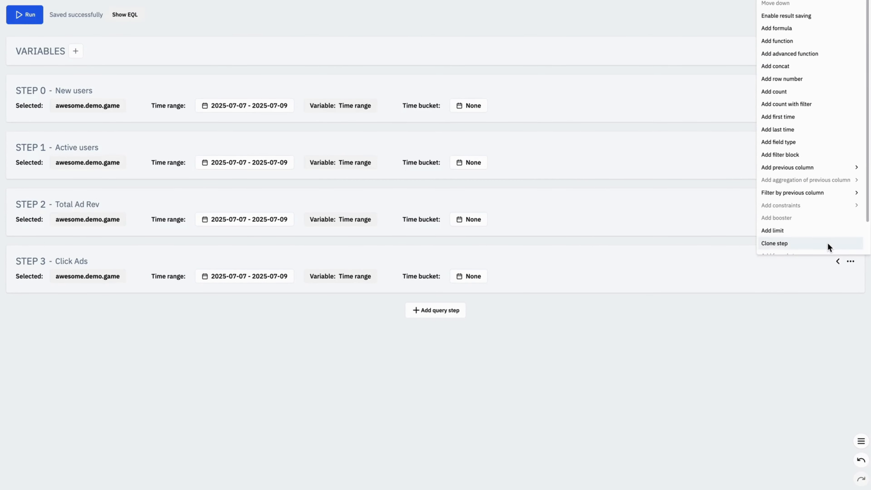
- Clone the Click Ads step and rename the copy as "Overall Metrics"
left_click(827, 242)
left_click(499, 235)
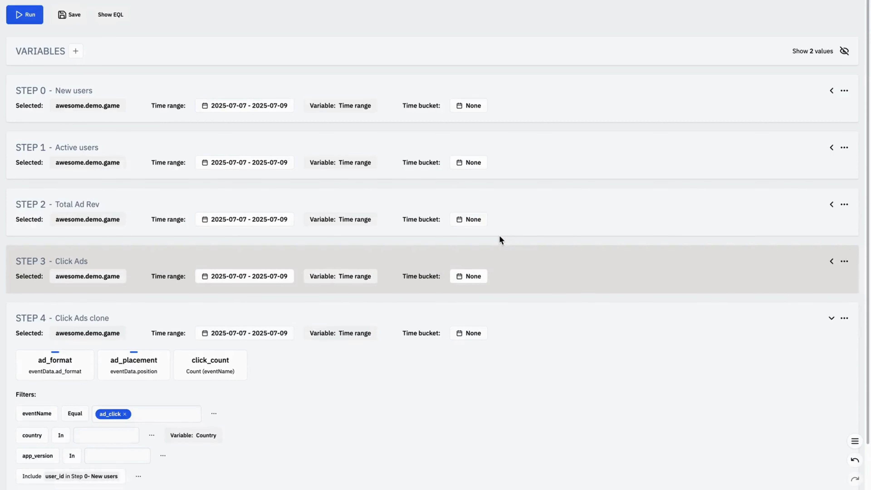
scroll(439, 325, "down", 3)
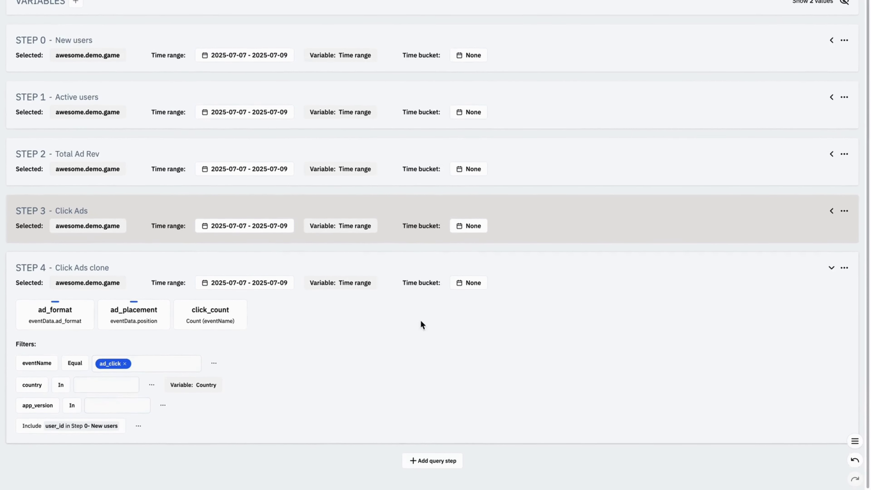
left_click(88, 269)
type("Over")
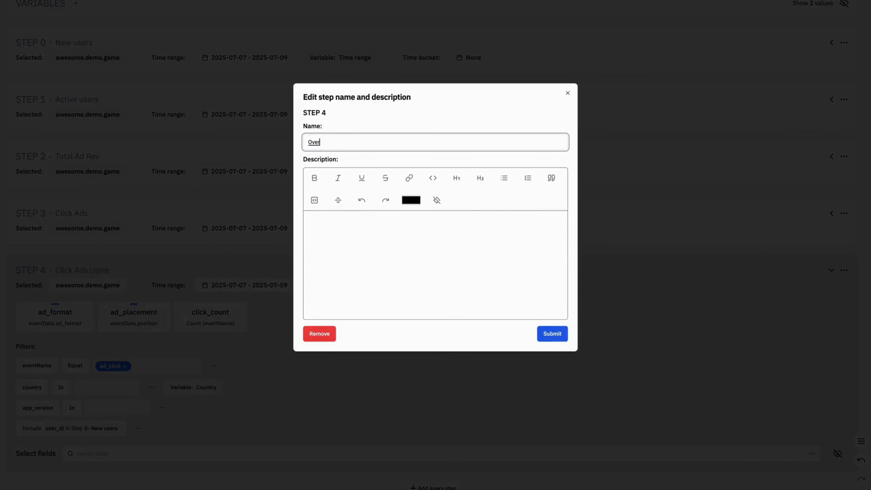
type("all Metrics")
left_click(552, 334)
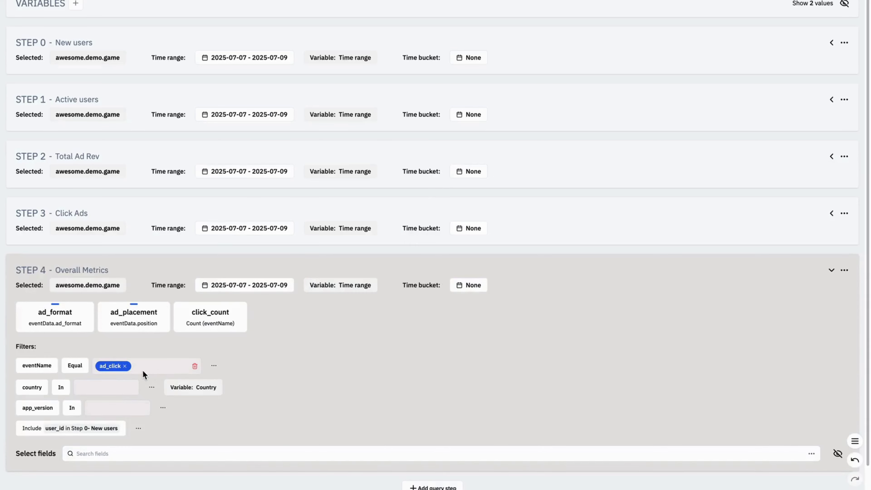
- Set the eventName filter of the Overall Metrics step to ad_revenue
left_click(124, 365)
type("a")
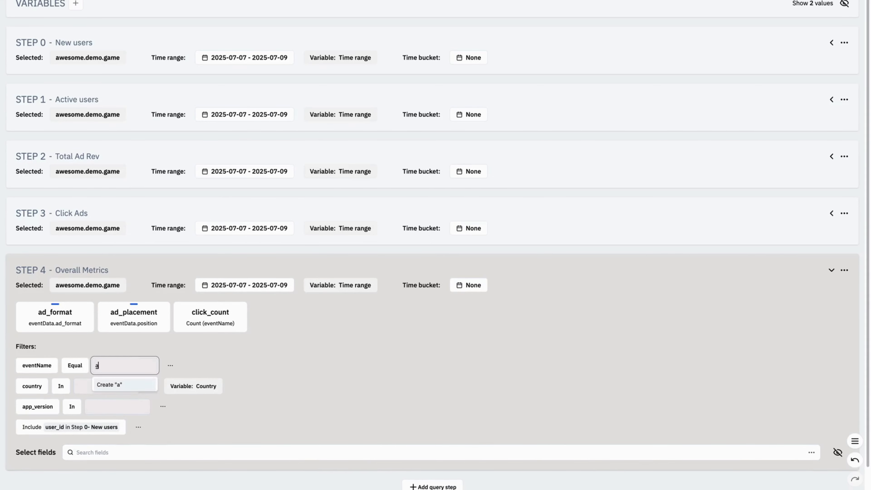
type("d_revenue")
left_click(116, 385)
left_click(253, 360)
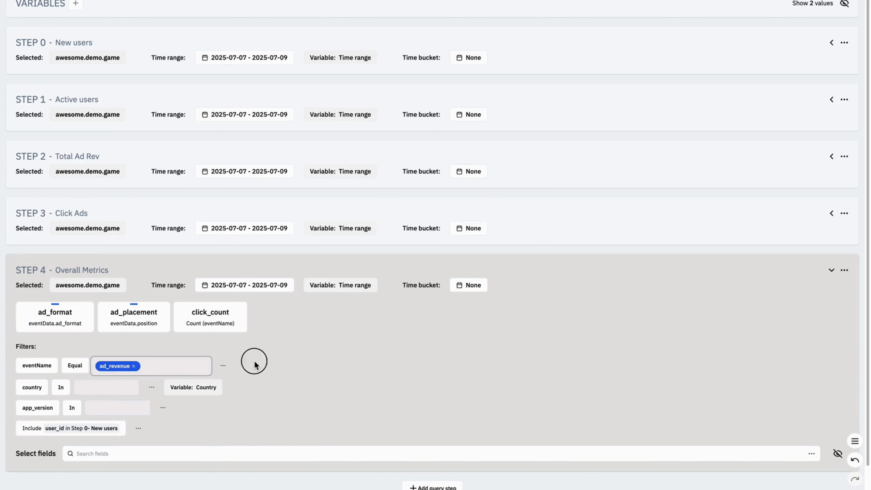
- Change the alias of the Count (eventName) field in the Overall Metrics step to total_imp
scroll(254, 362, "down", 1)
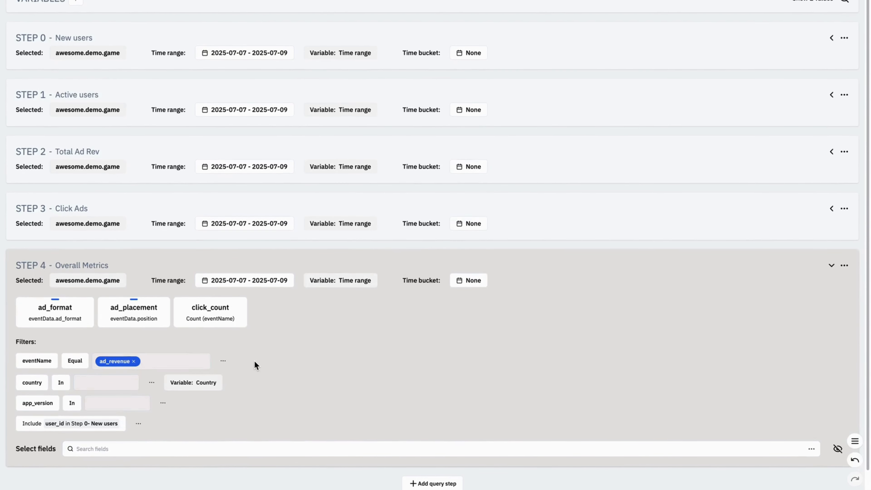
scroll(254, 361, "down", 1)
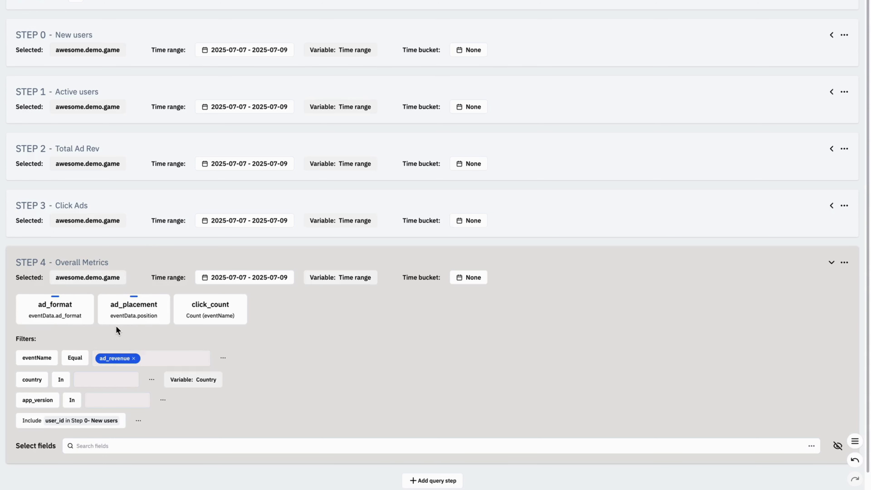
left_click(213, 318)
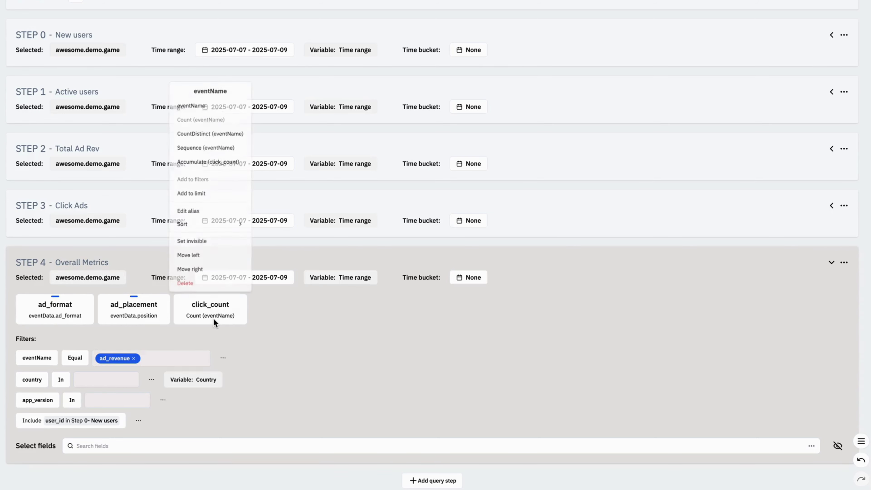
left_click(210, 214)
type("tota")
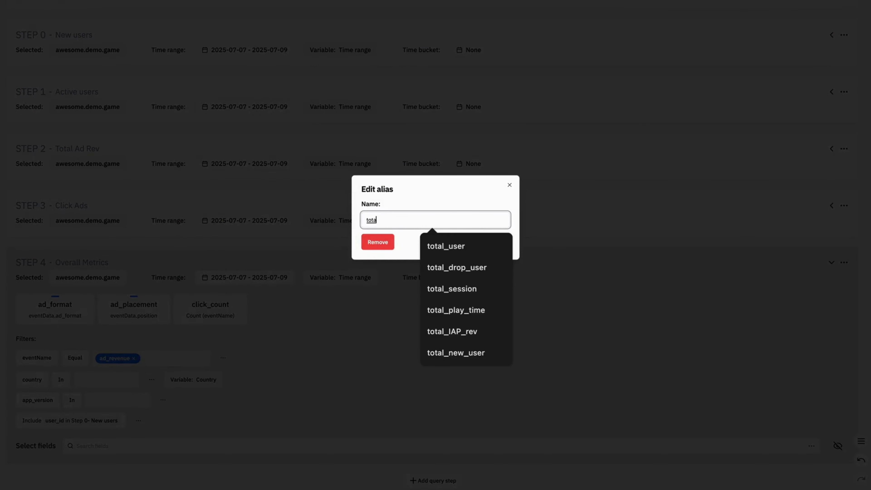
type("l_imp")
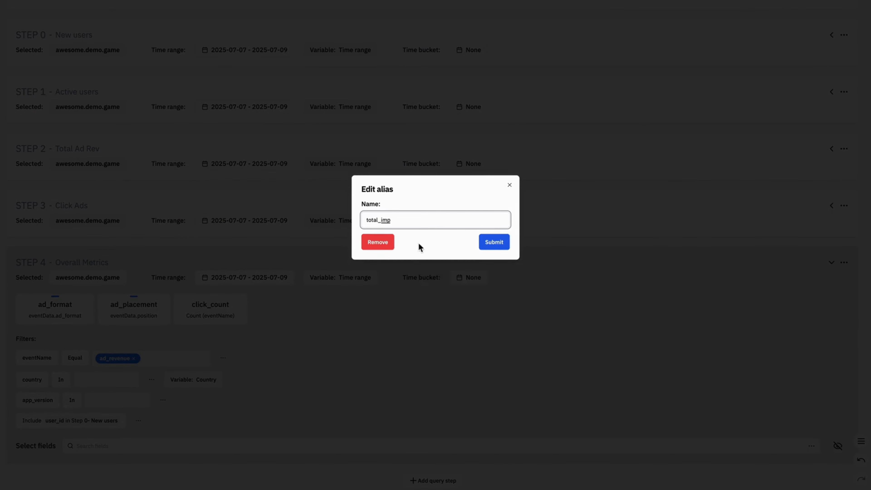
left_click(493, 241)
- Add the Sum of eventData.value to the Overall Metrics step with the alias ad_rev
left_click(220, 429)
type("value")
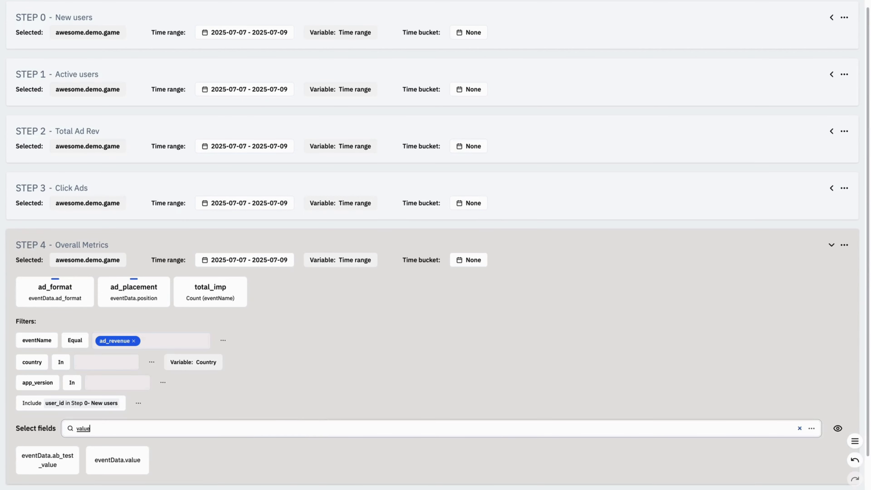
left_click(132, 454)
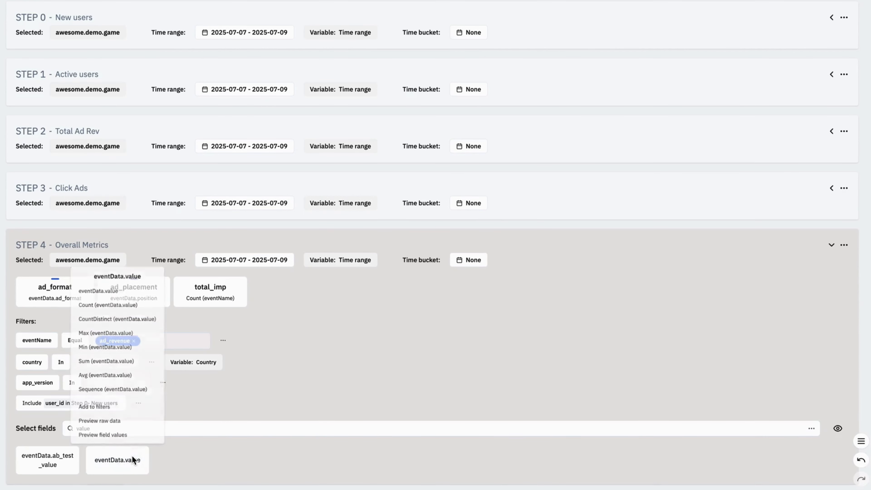
left_click(127, 360)
left_click(278, 301)
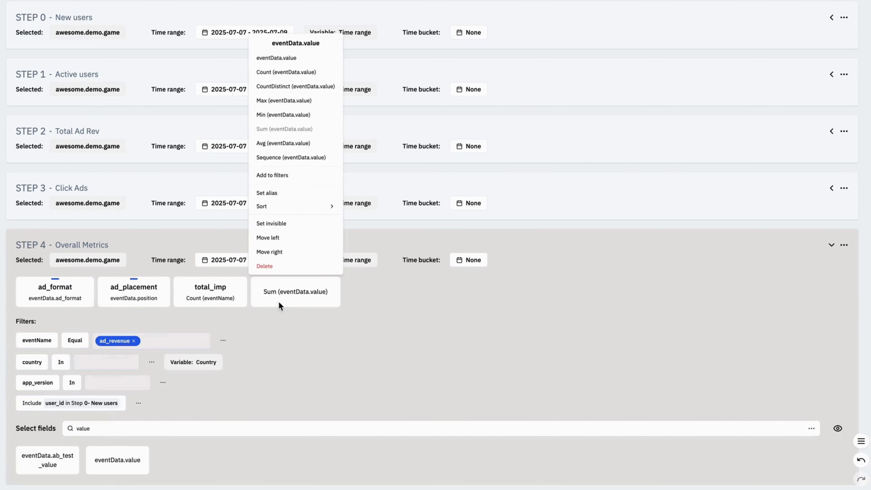
left_click(293, 196)
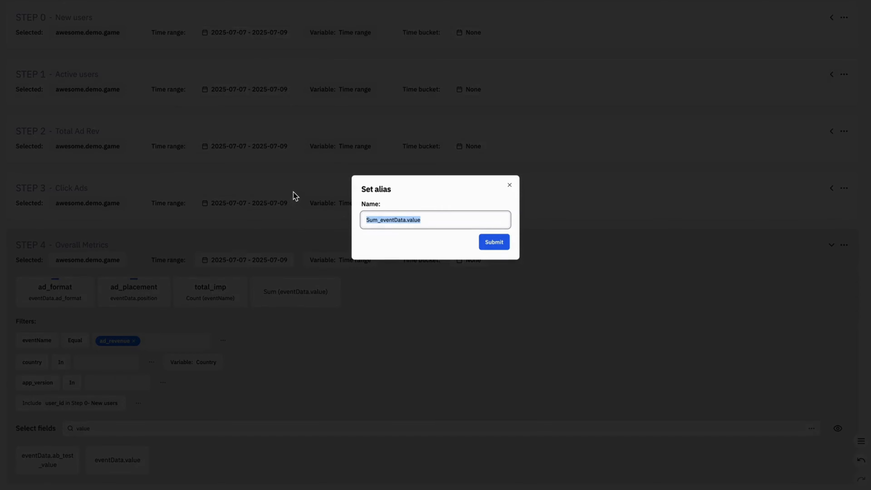
type("ad_rev")
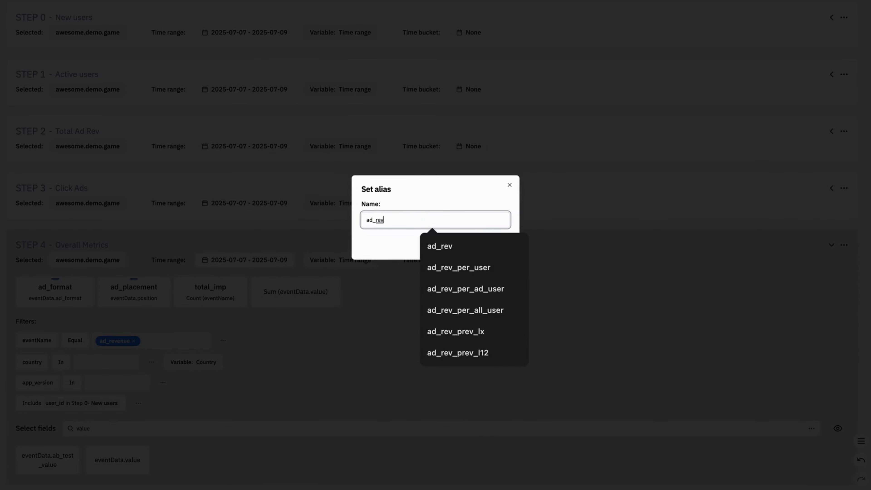
left_click(445, 243)
left_click(497, 244)
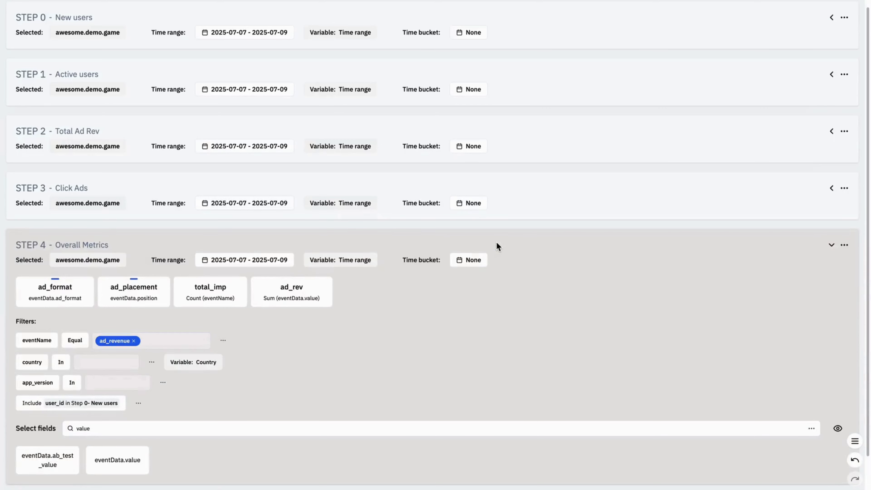
- Add the previous column active_users from Step 1 to the Overall Metrics step with the alias active_users
scroll(447, 305, "down", 2)
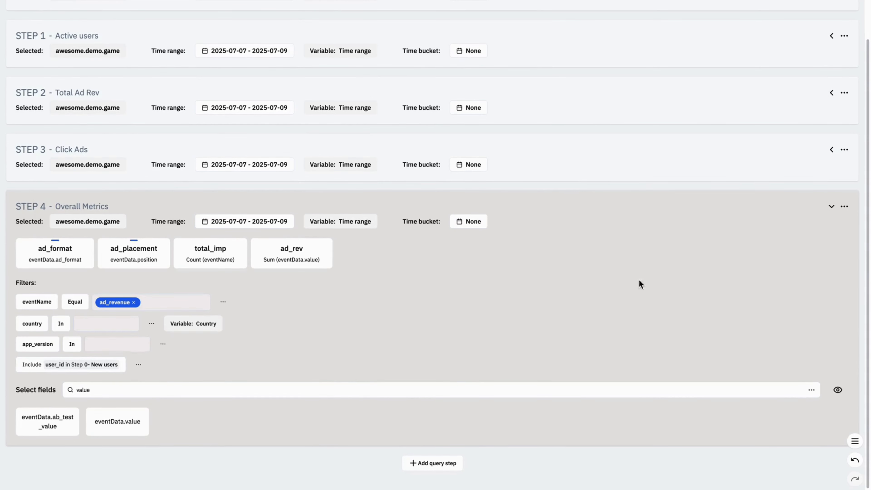
left_click(844, 208)
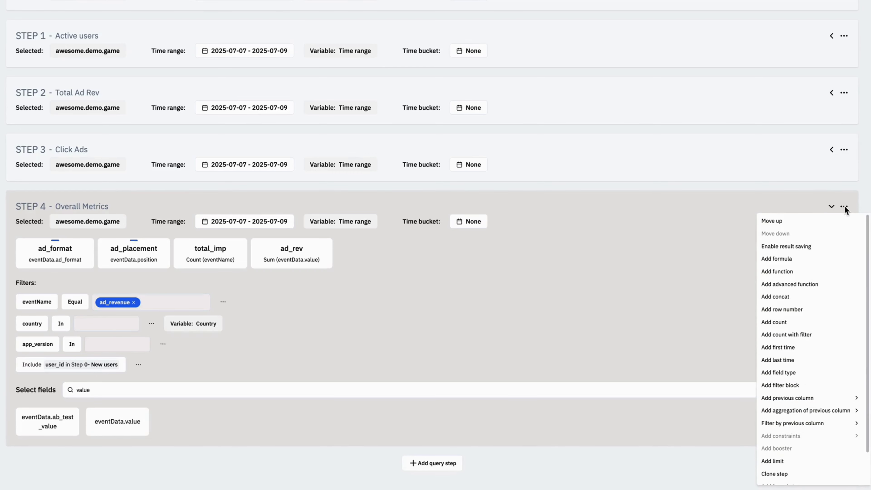
mouse_move(802, 399)
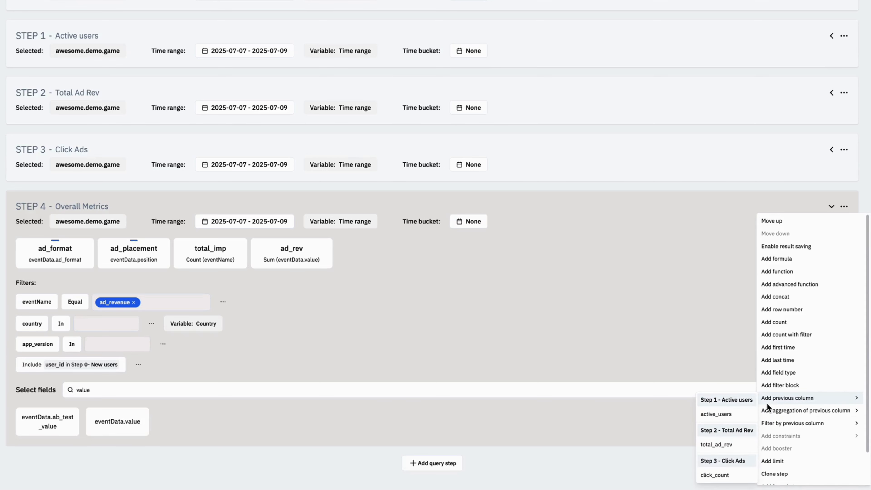
left_click(741, 415)
left_click(386, 228)
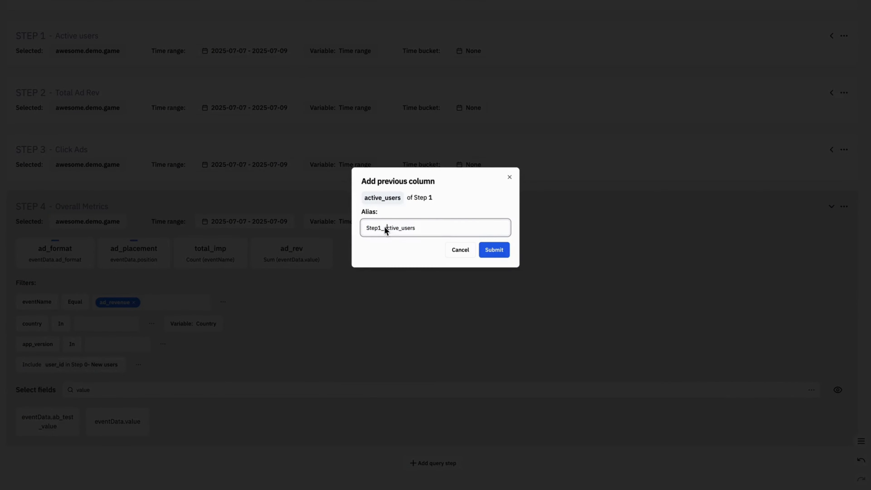
left_click_drag(386, 228, 341, 226)
key("BackSpace")
left_click(493, 249)
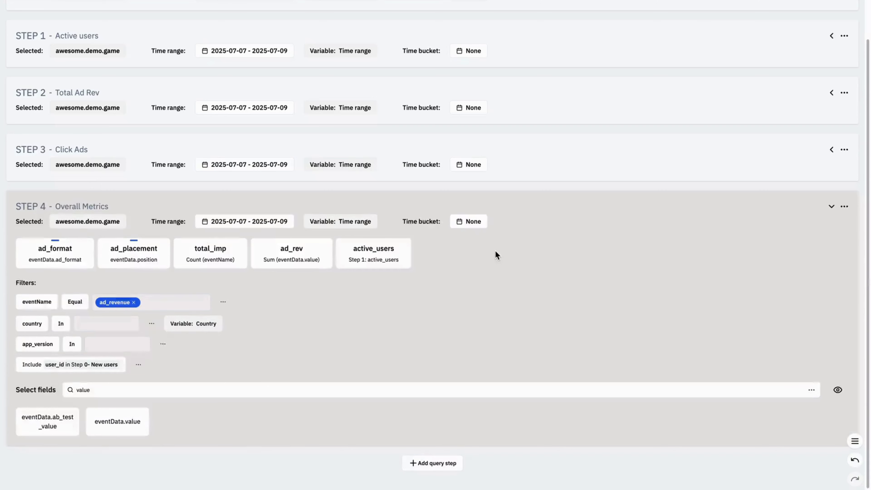
- Add the previous column total_ad_rev from Step 2 to the Overall Metrics step with the alias total_ad_rev
left_click(844, 207)
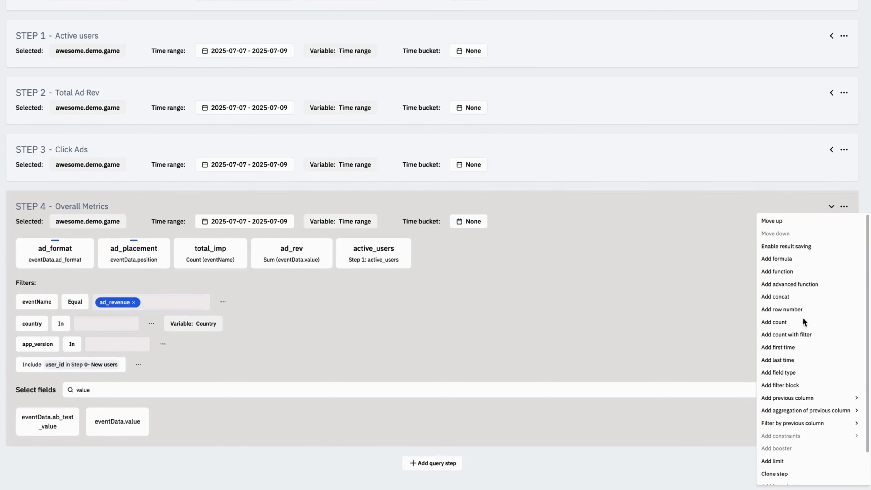
mouse_move(784, 403)
left_click(705, 416)
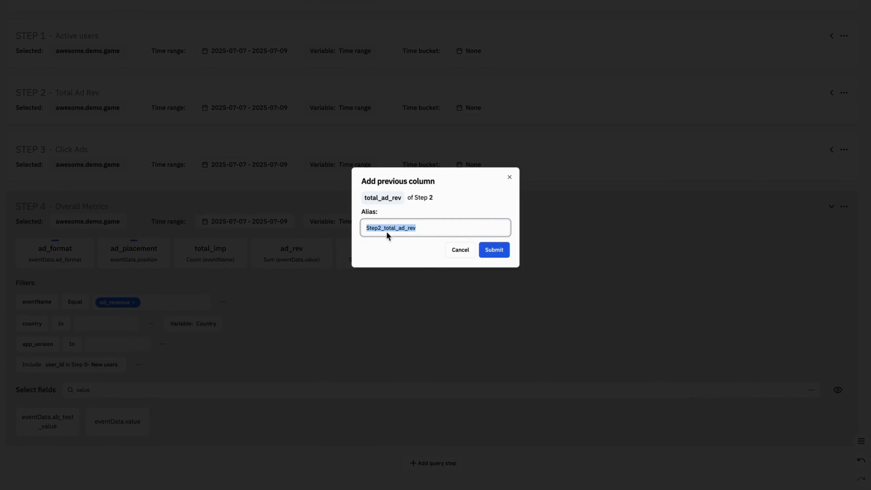
left_click(383, 228)
left_click_drag(383, 228, 363, 229)
key("BackSpace")
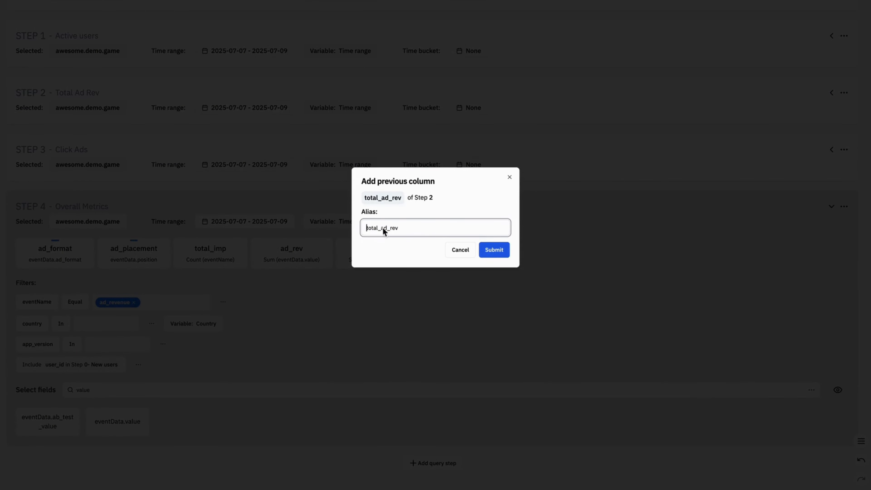
left_click(494, 250)
- Add the previous column click_count from Step 3 to the Overall Metrics step with the alias click_count
left_click(844, 207)
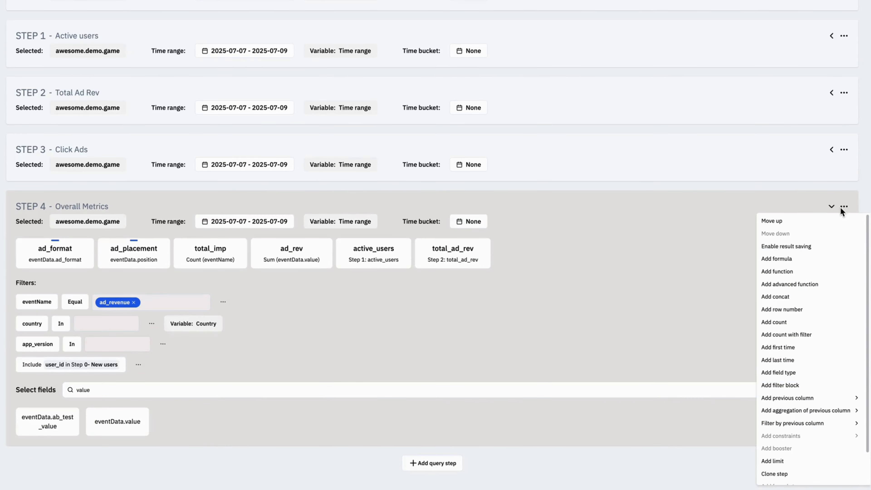
mouse_move(789, 400)
left_click(730, 415)
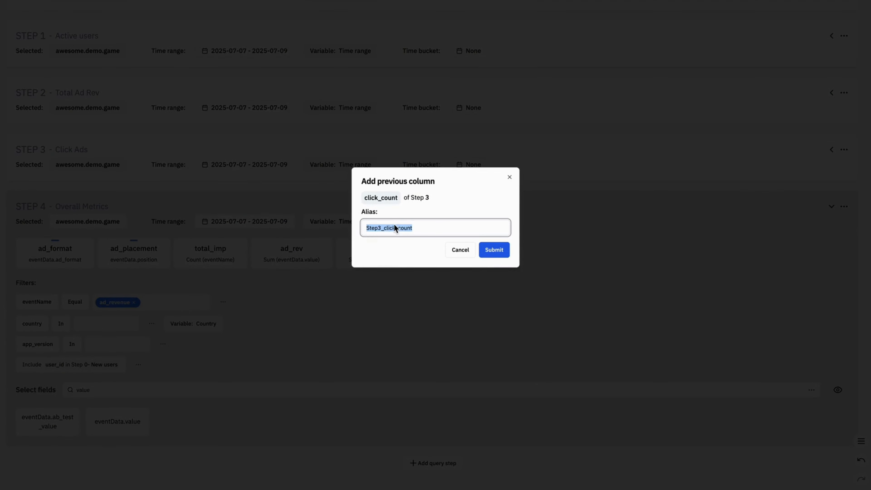
left_click_drag(383, 228, 347, 228)
key("BackSpace")
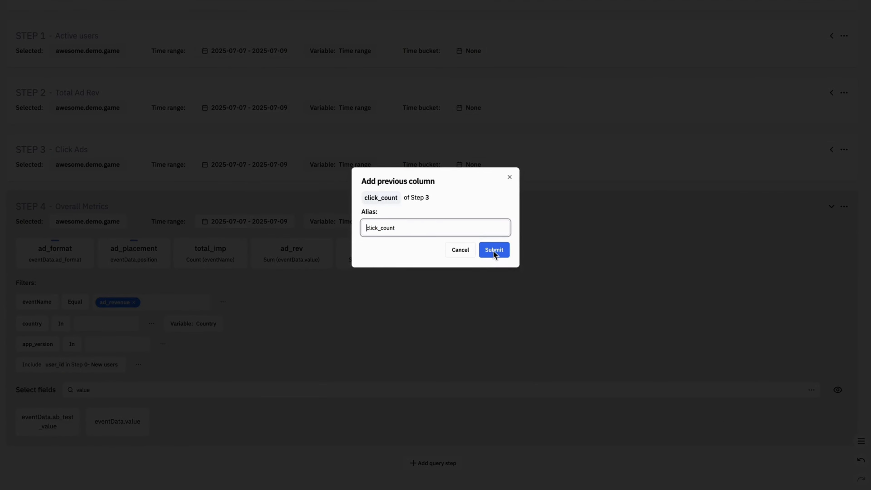
left_click(494, 250)
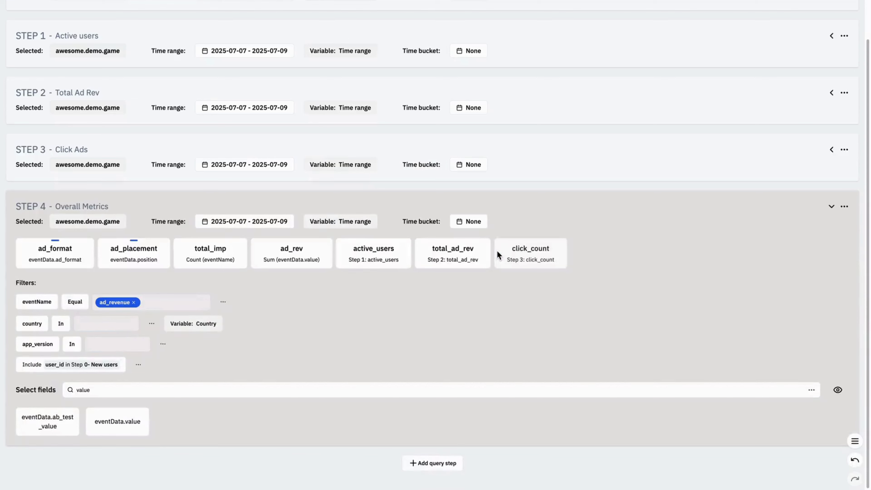
- Add a function to the Overall Metrics step dividing ad_rev by active_users, with the alias ARPU
left_click(844, 206)
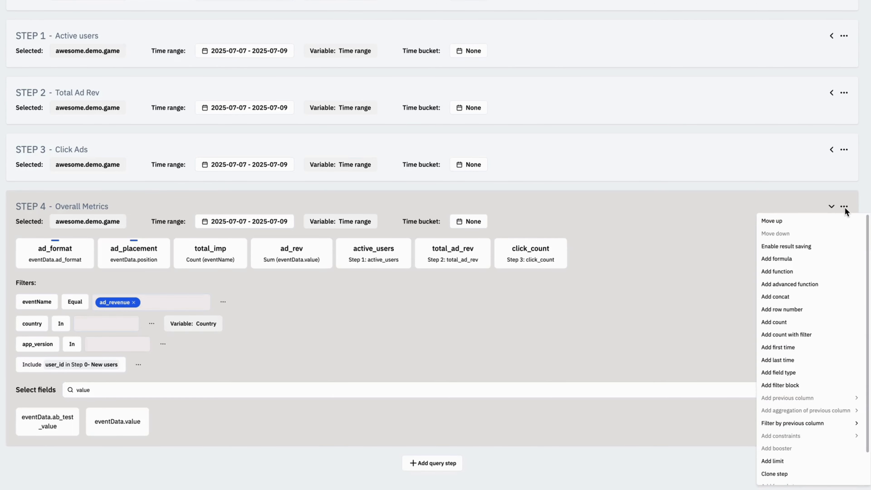
left_click(804, 273)
left_click(405, 226)
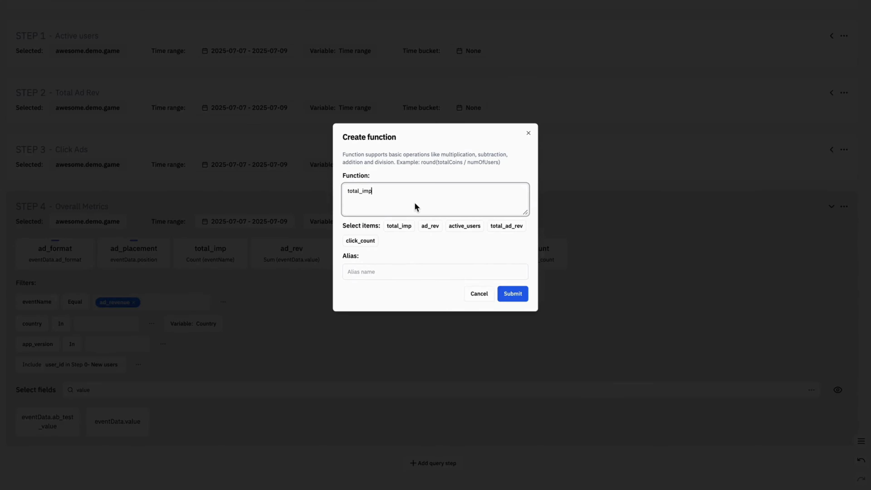
left_click_drag(403, 197, 335, 192)
key("BackSpace")
left_click(426, 226)
left_click(429, 202)
type("/")
left_click(461, 226)
left_click(430, 272)
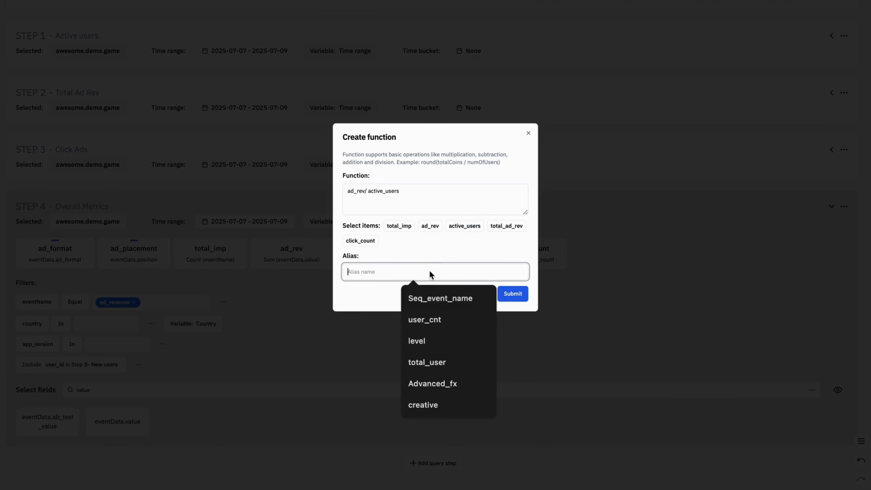
type("AR")
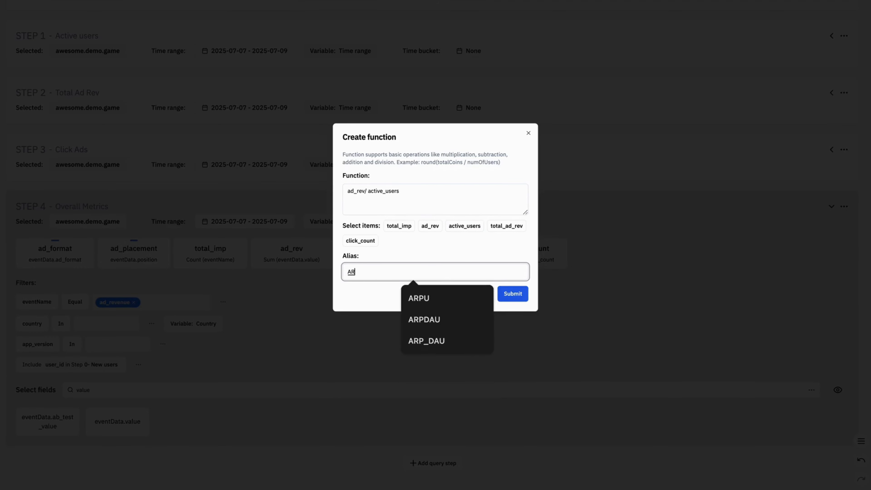
type("PU")
left_click(469, 298)
left_click(506, 293)
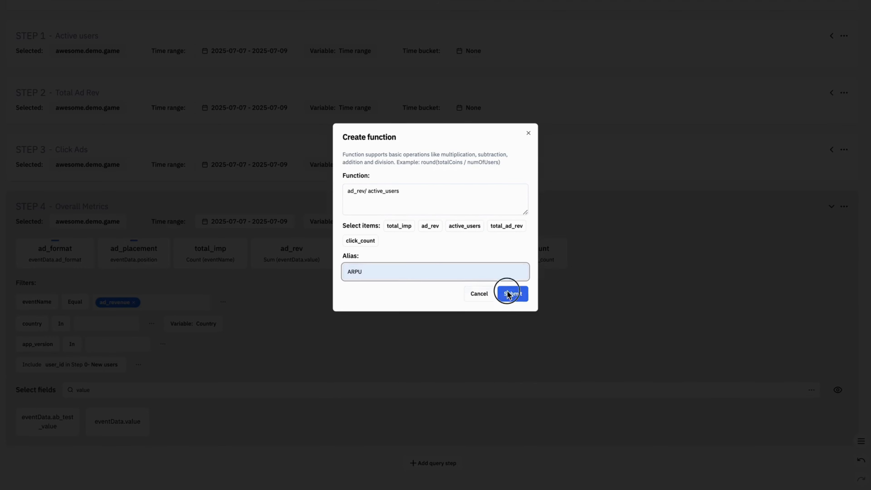
- Add a function to the Overall Metrics step dividing total_imp by active_users, with the alias avg_imp_per_user
left_click(844, 207)
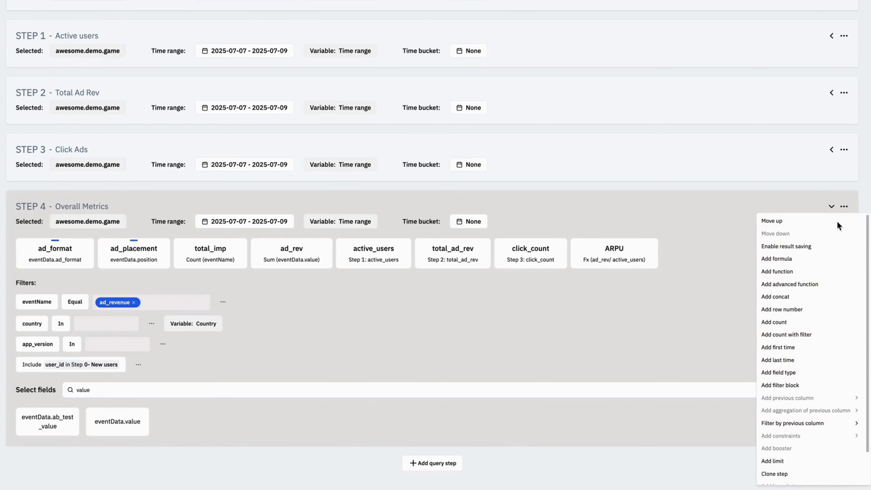
left_click(803, 273)
left_click(399, 226)
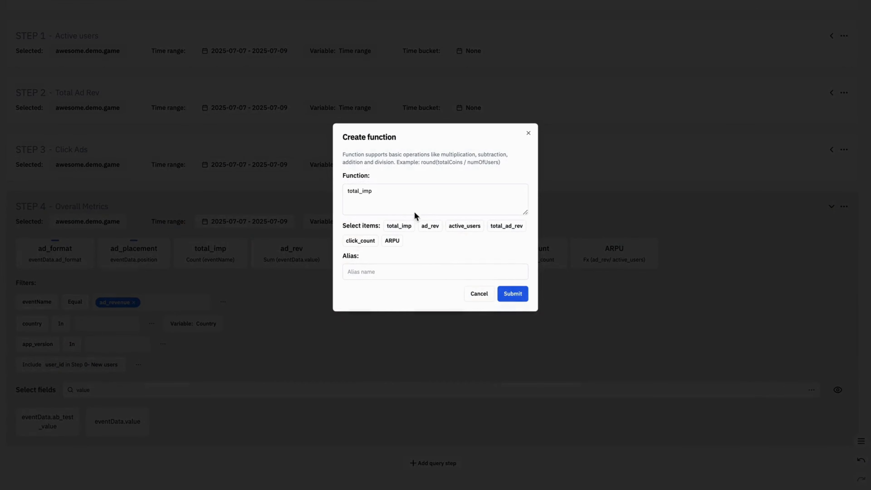
left_click(422, 206)
type("/")
left_click(461, 226)
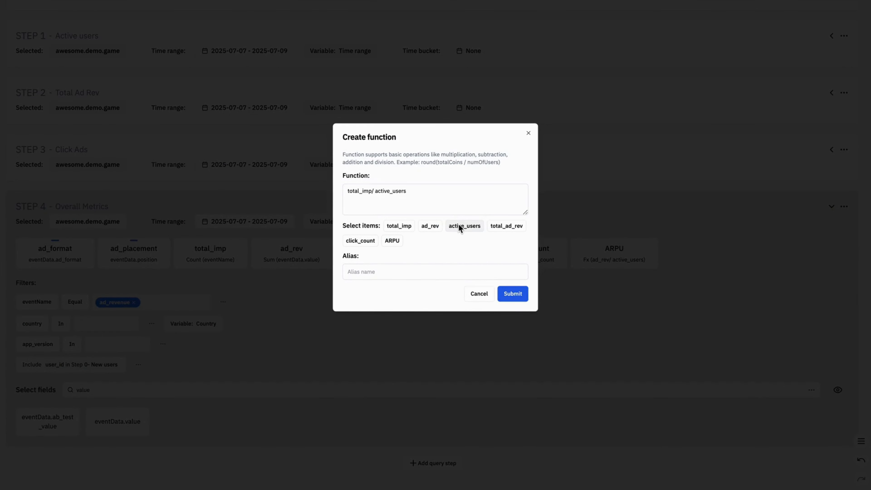
left_click(425, 273)
type("avg")
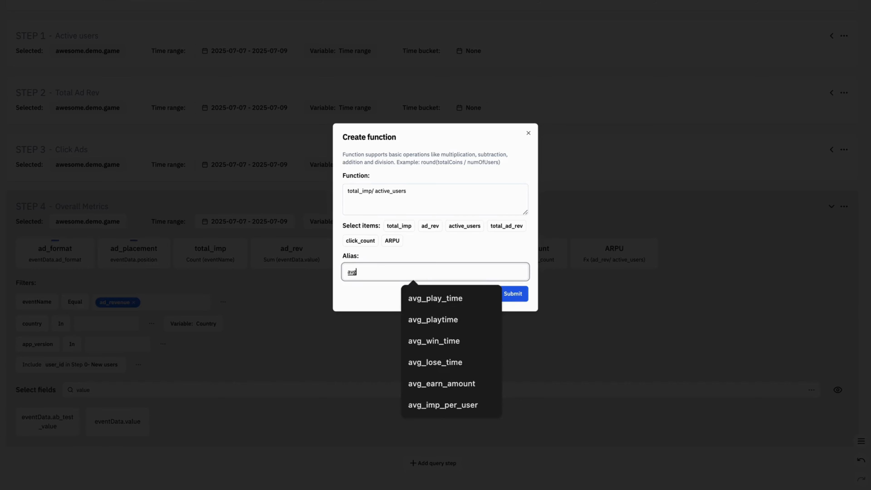
type("_imp_per_user")
left_click(448, 290)
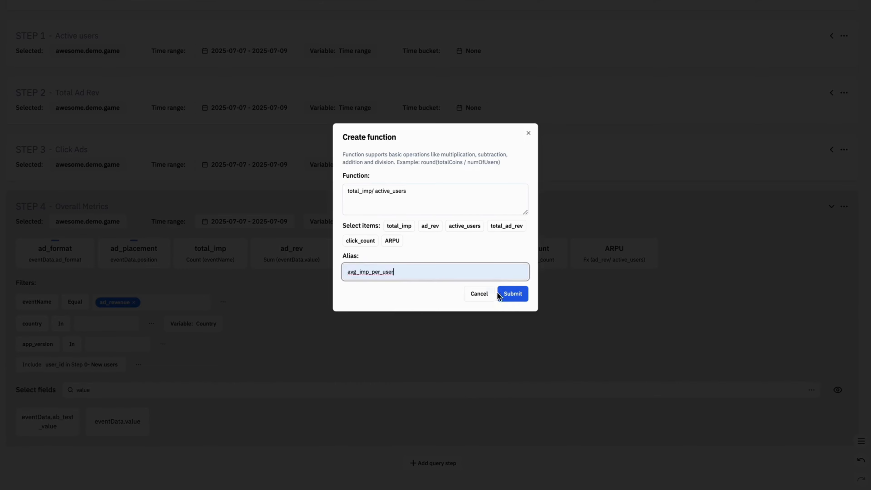
left_click(512, 293)
- Add the function 100* ad_rev/ total_ad_rev to the Overall Metrics step with the alias rev_percent
left_click(844, 206)
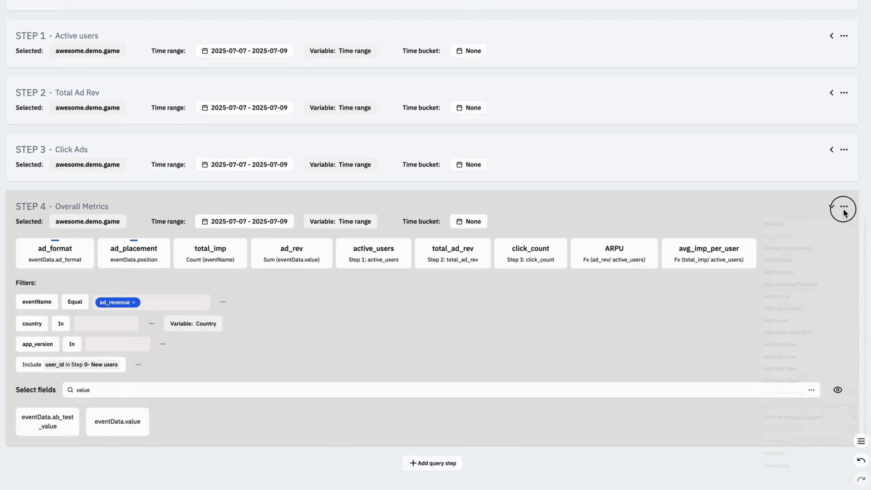
left_click(800, 271)
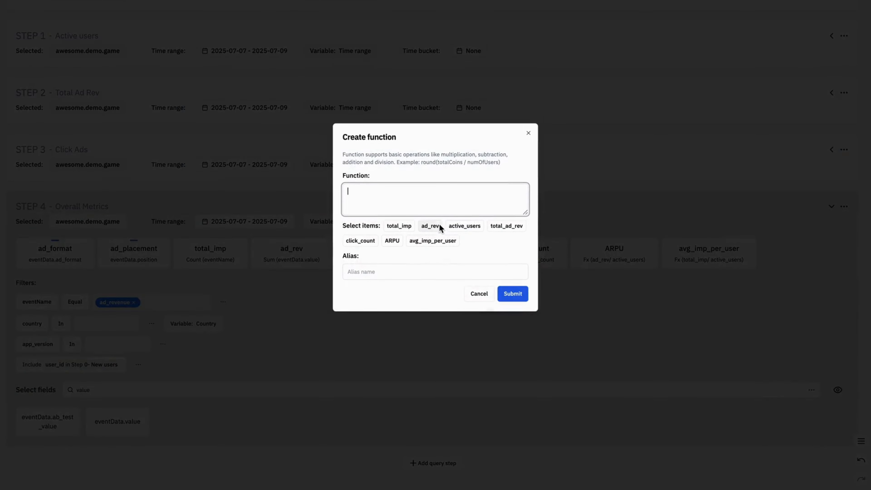
type("100*")
left_click(430, 225)
type("/")
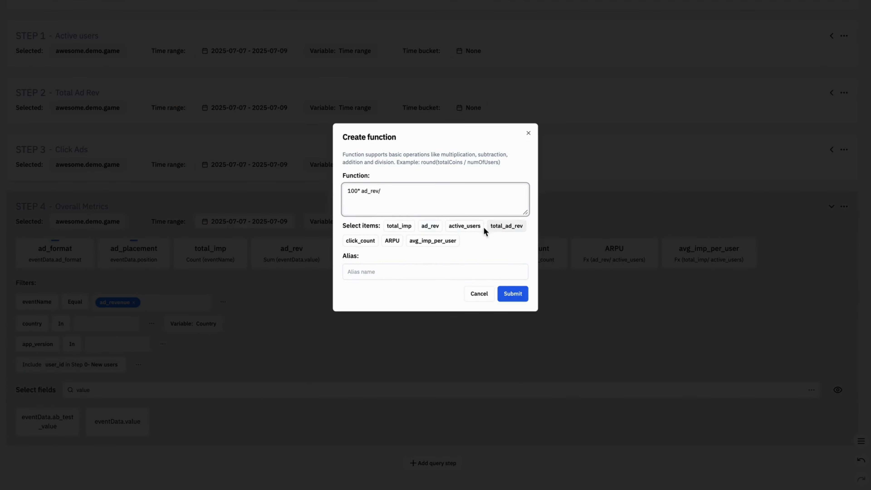
left_click(511, 229)
left_click(460, 273)
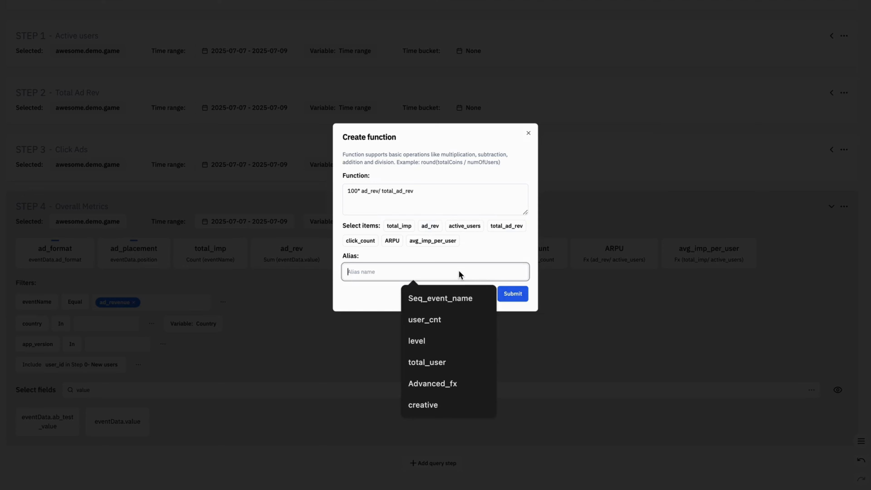
type("rev_percent")
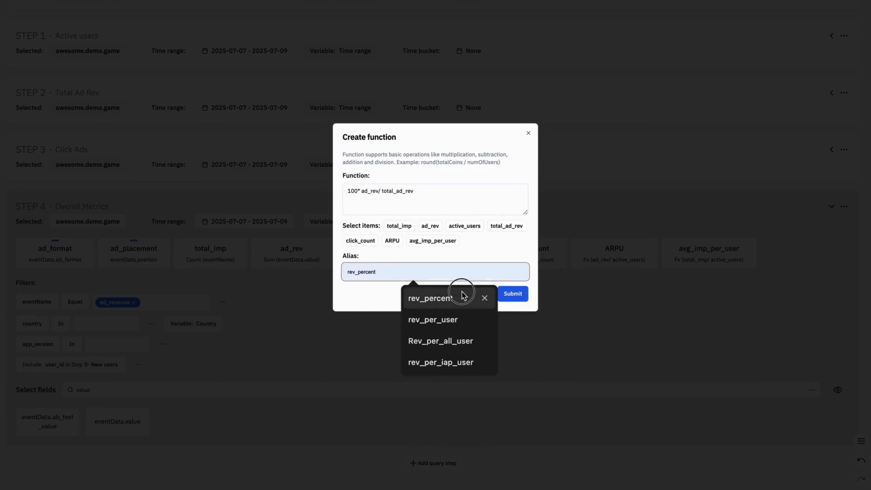
left_click(445, 297)
left_click(511, 293)
- Add the function 1000 * ad_rev / total_imp to the Overall Metrics step with the alias eCPM
left_click(844, 207)
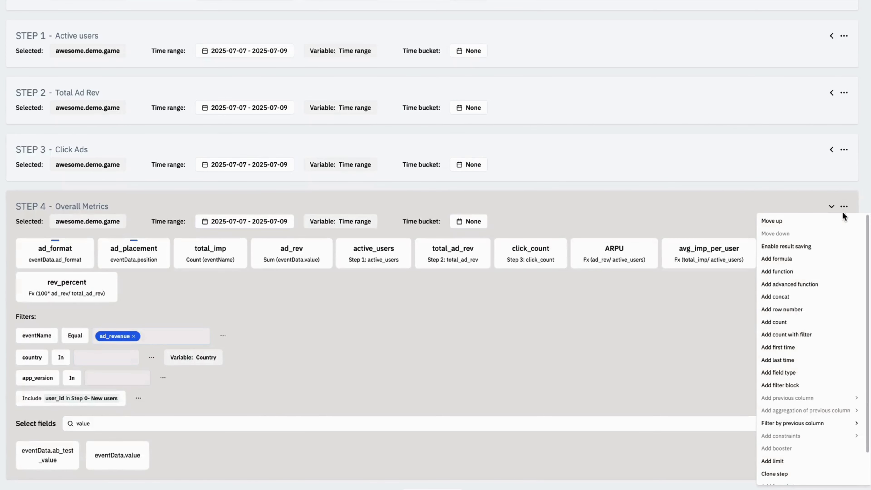
left_click(813, 271)
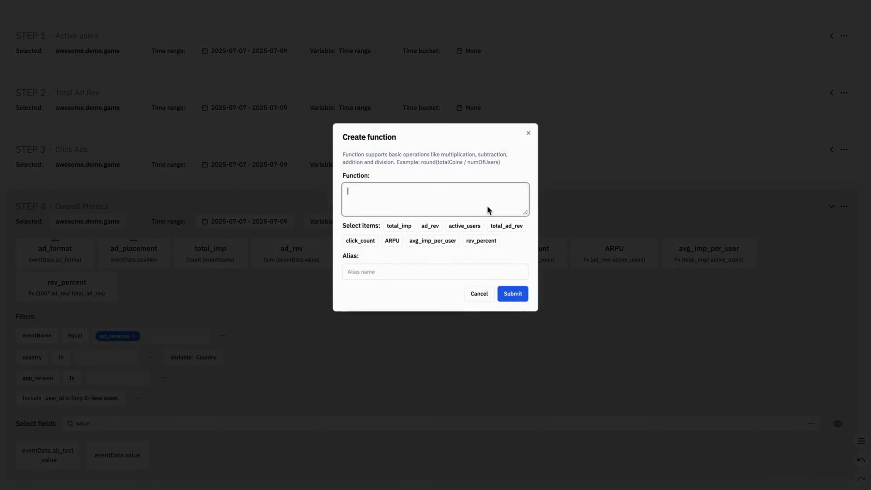
type("1000 * ad_rev / total_imp")
left_click(414, 275)
type("eCPM")
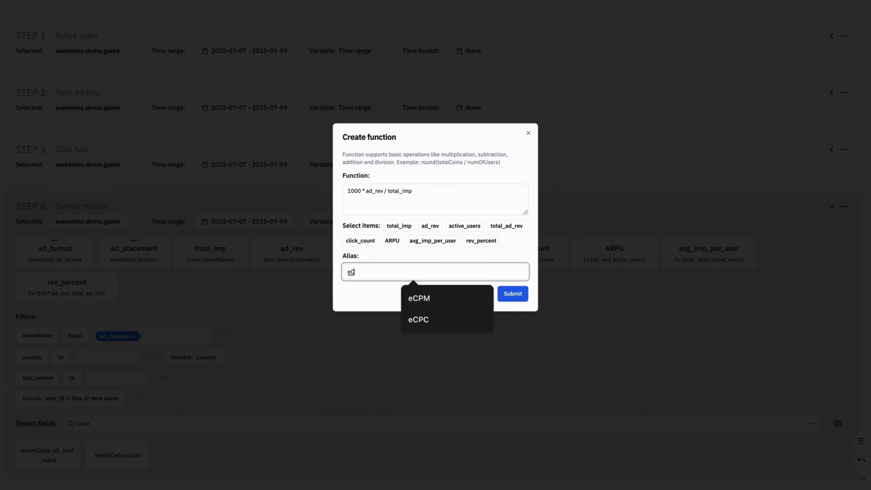
left_click(513, 294)
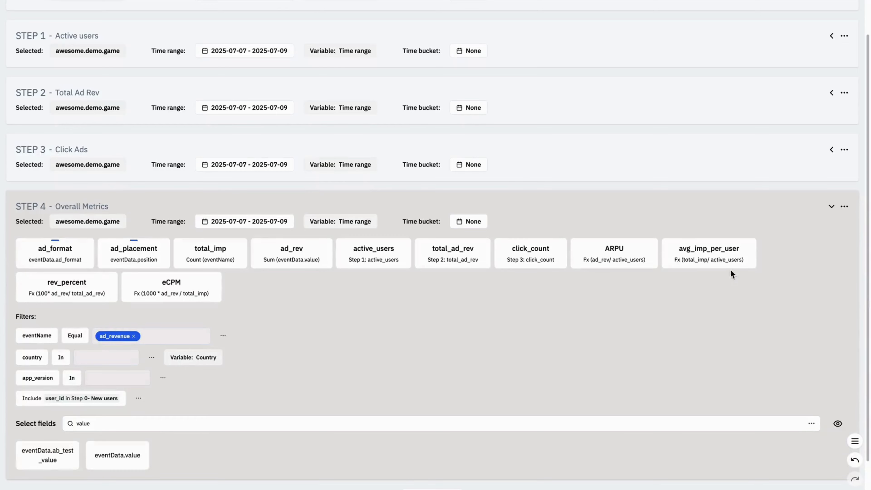
- Add the function 100* click_count total_imp to the Overall Metrics step with the alias CTR
left_click(844, 207)
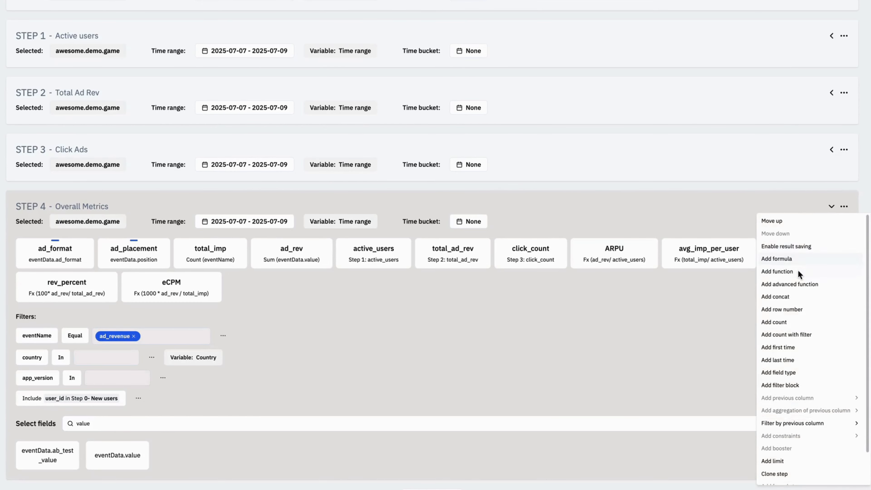
left_click(788, 271)
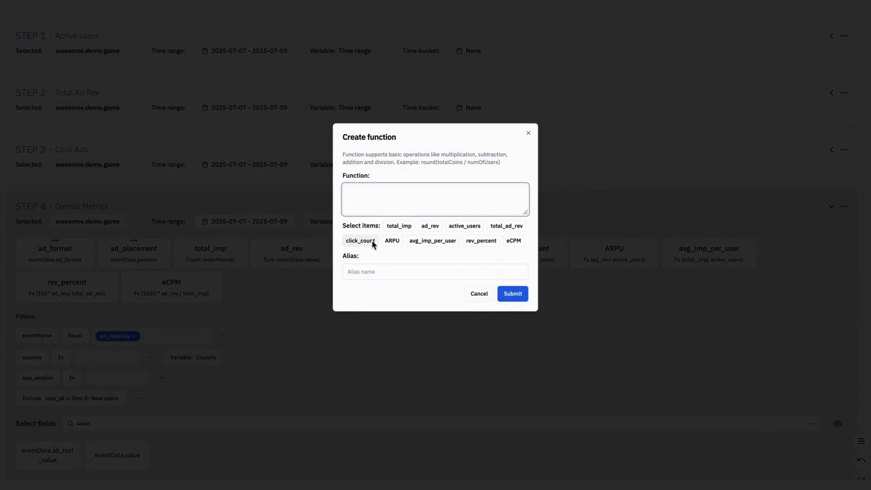
type("100*")
left_click(360, 241)
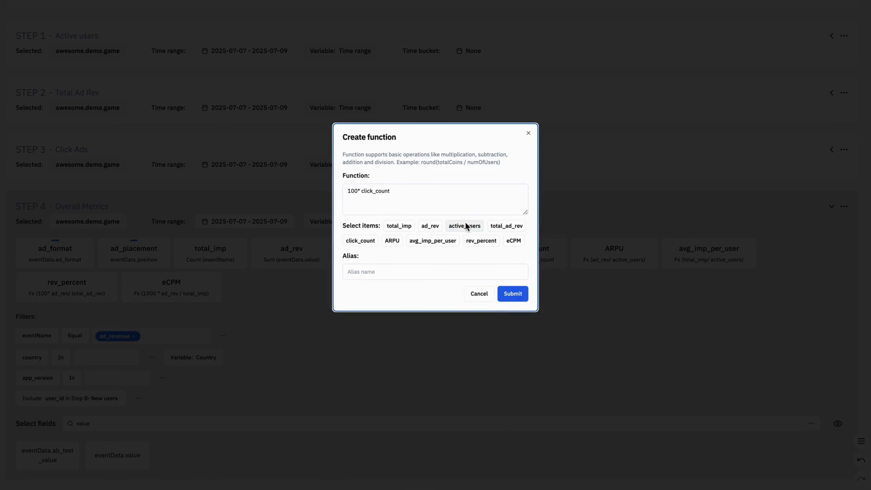
left_click(402, 228)
left_click(394, 273)
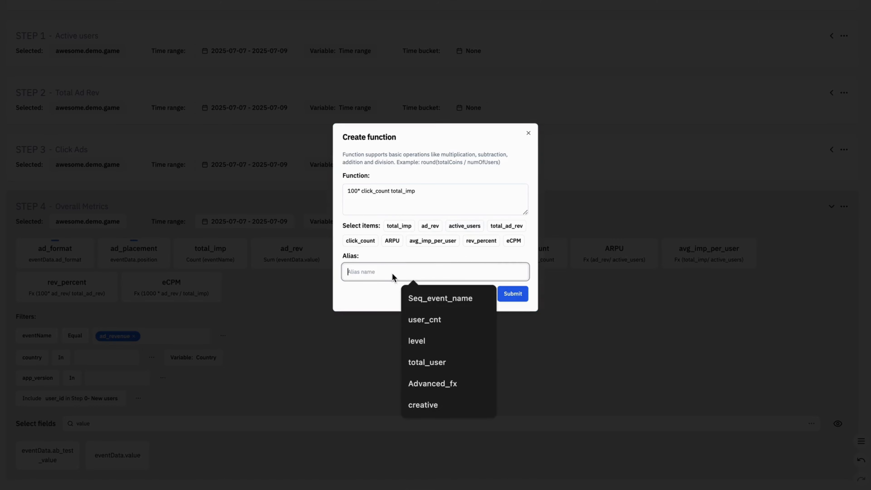
type("CTR")
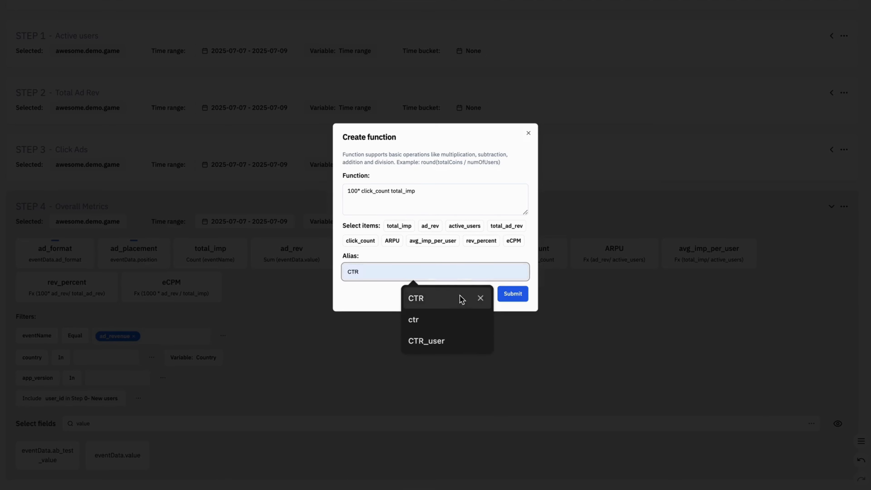
left_click(461, 299)
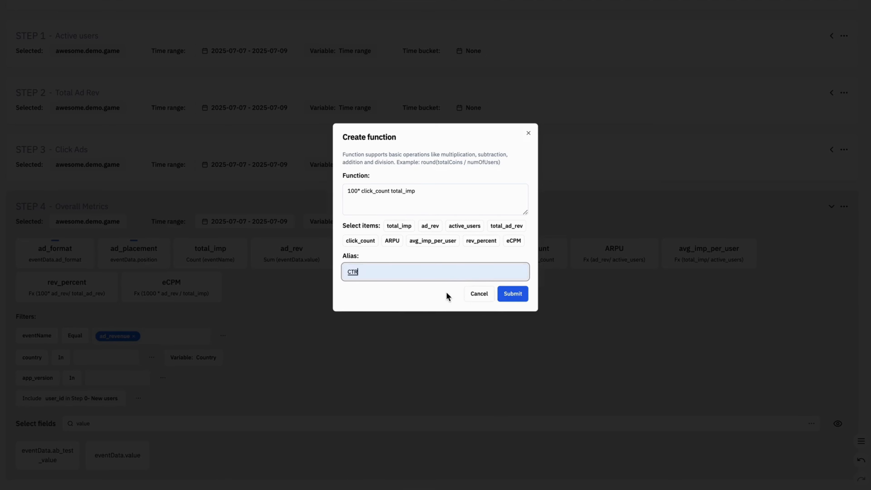
left_click(513, 294)
- Run the insight with all the metrics of the Overall Metrics step
scroll(514, 295, "up", 3)
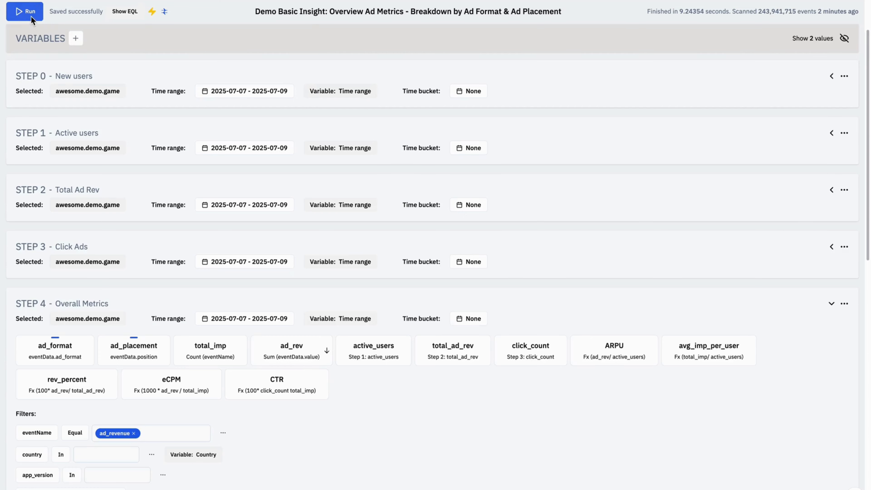
left_click(31, 18)
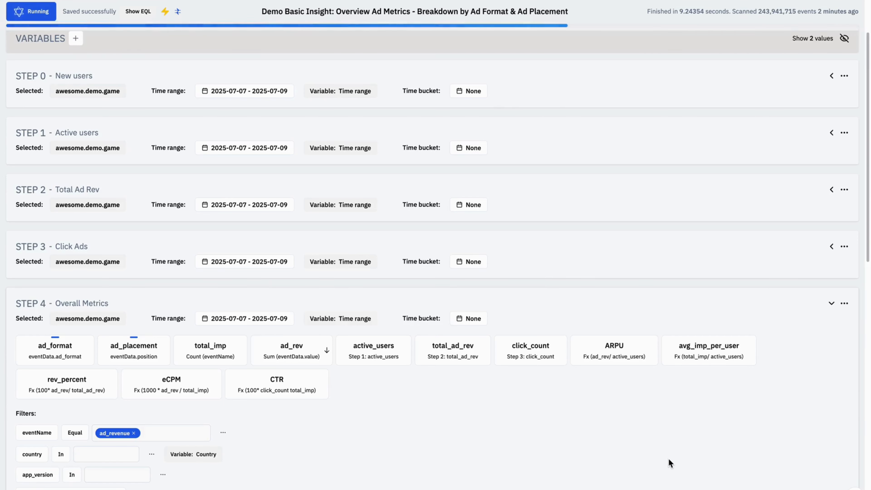
- Hide the total_ad_rev and active_users columns in the result data table
scroll(669, 458, "down", 15)
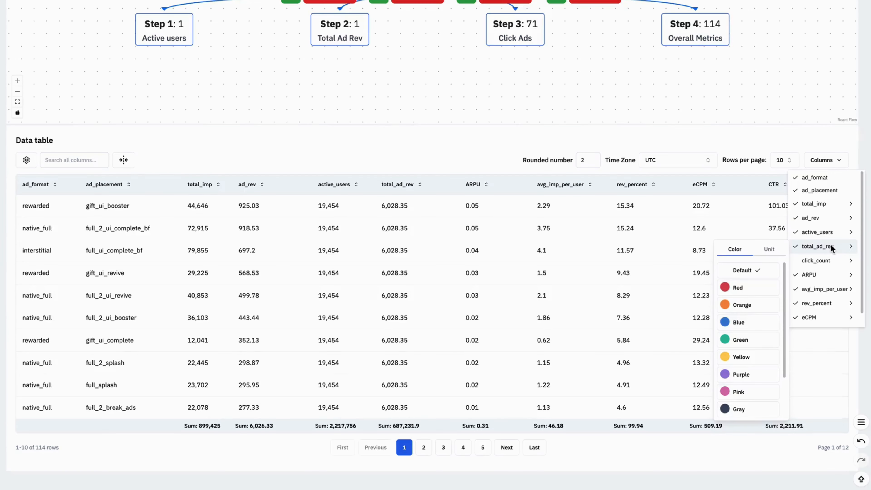
left_click(830, 244)
left_click(828, 233)
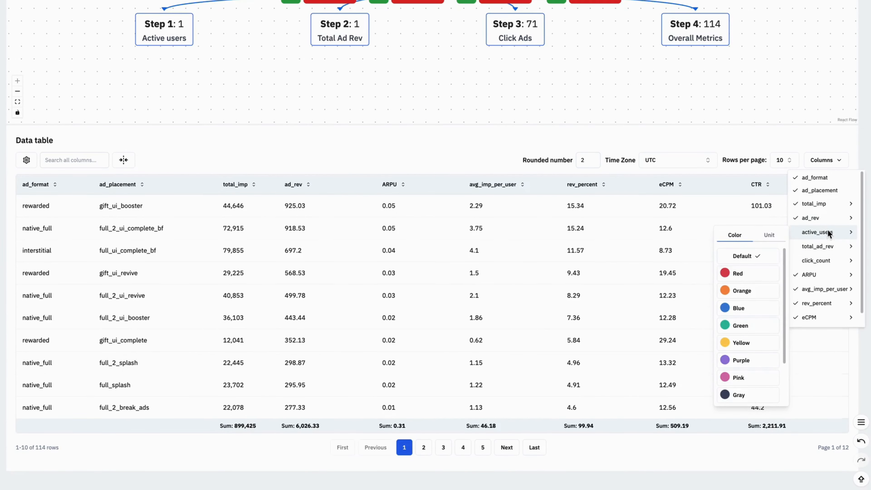
- Color the data table's total_imp column red, the ad_rev column orange and the ARPU column blue
mouse_move(831, 200)
left_click(761, 242)
mouse_move(806, 219)
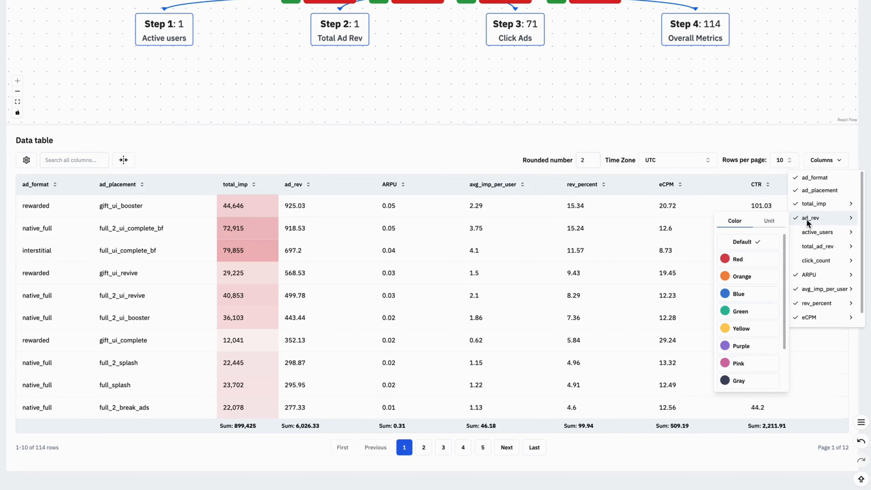
left_click(756, 274)
mouse_move(808, 280)
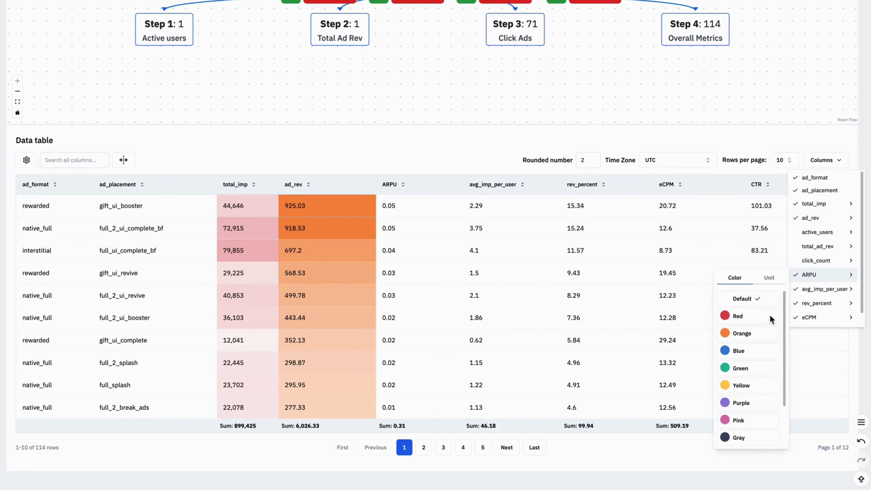
left_click(753, 349)
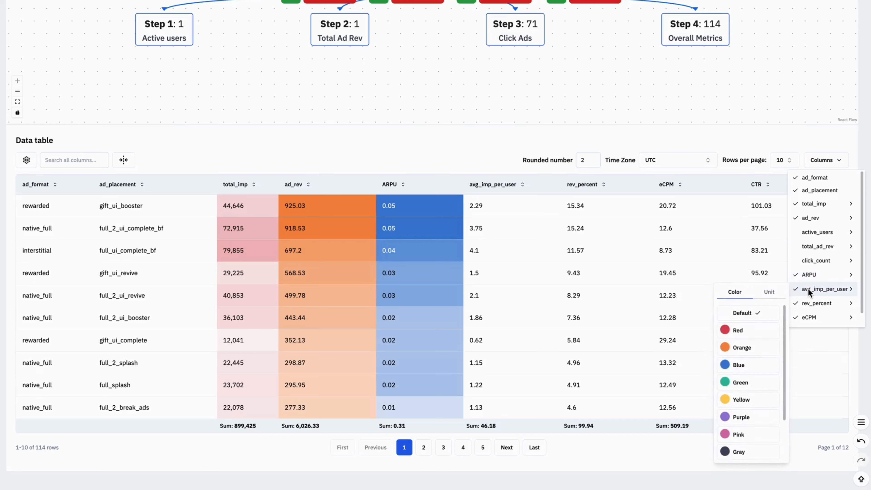
- Color the data table's avg_imp_per_user column green, the rev_percent column yellow and the eCPM column purple
left_click(764, 381)
scroll(804, 311, "down", 1)
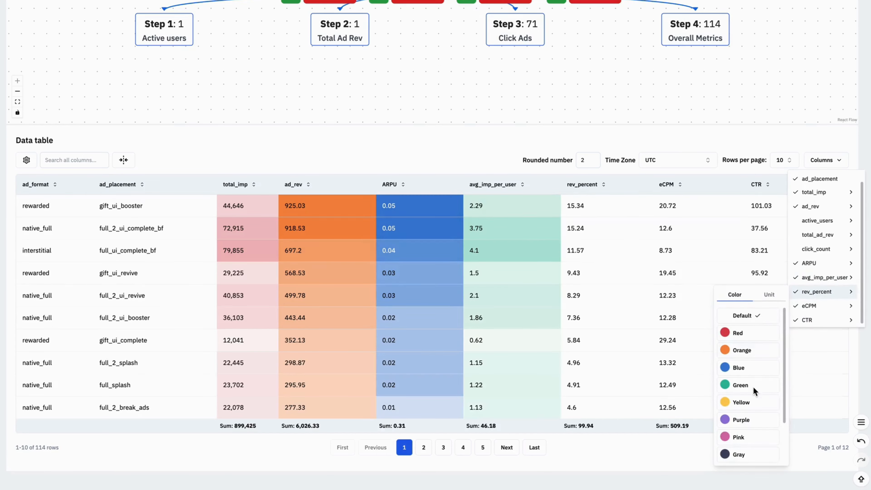
left_click(741, 403)
mouse_move(802, 306)
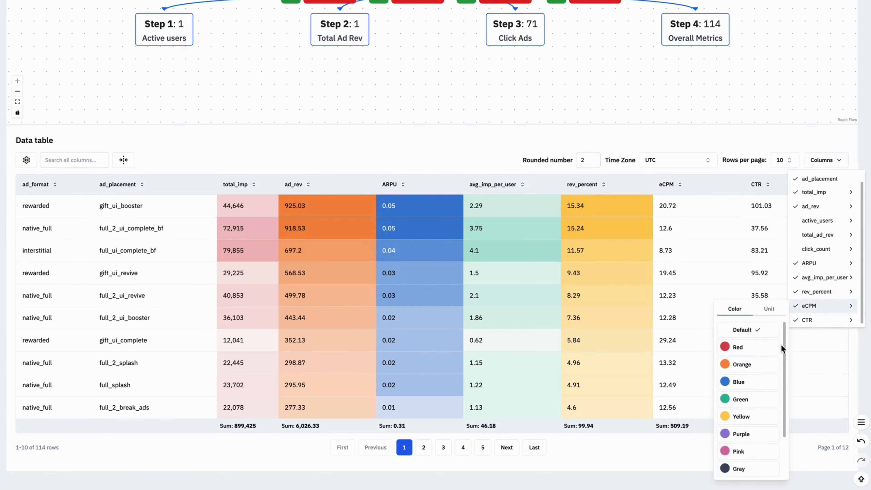
left_click(746, 433)
- Color the data table's CTR column pink and close the column settings
mouse_move(806, 323)
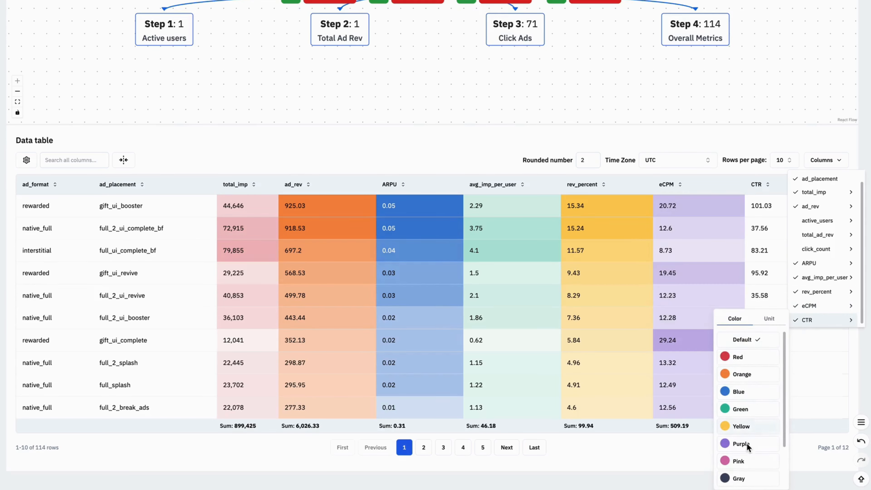
left_click(745, 460)
scroll(830, 189, "up", 1)
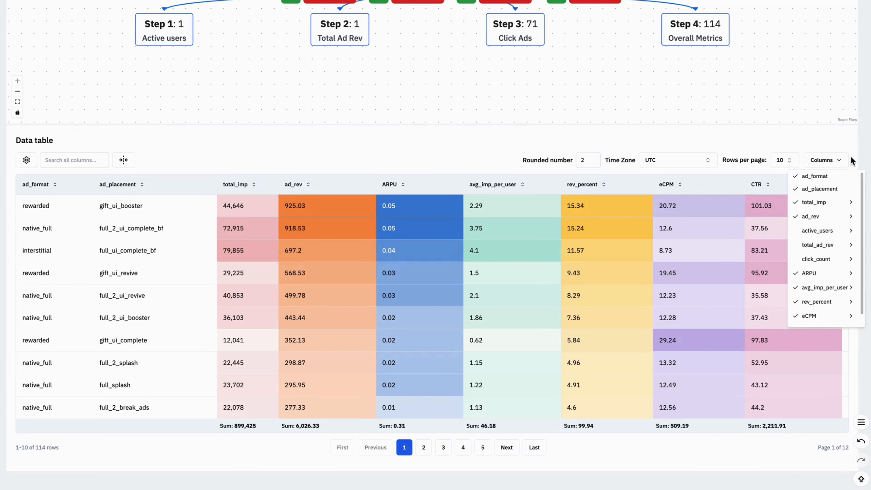
left_click(852, 160)
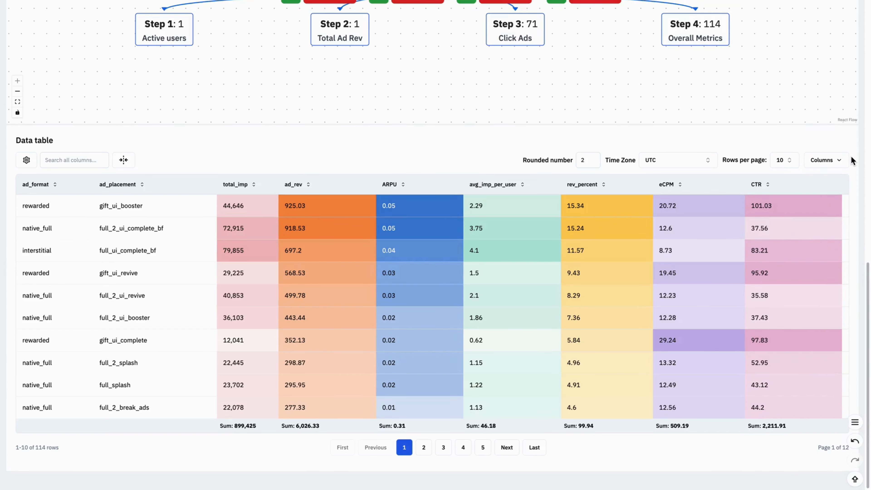